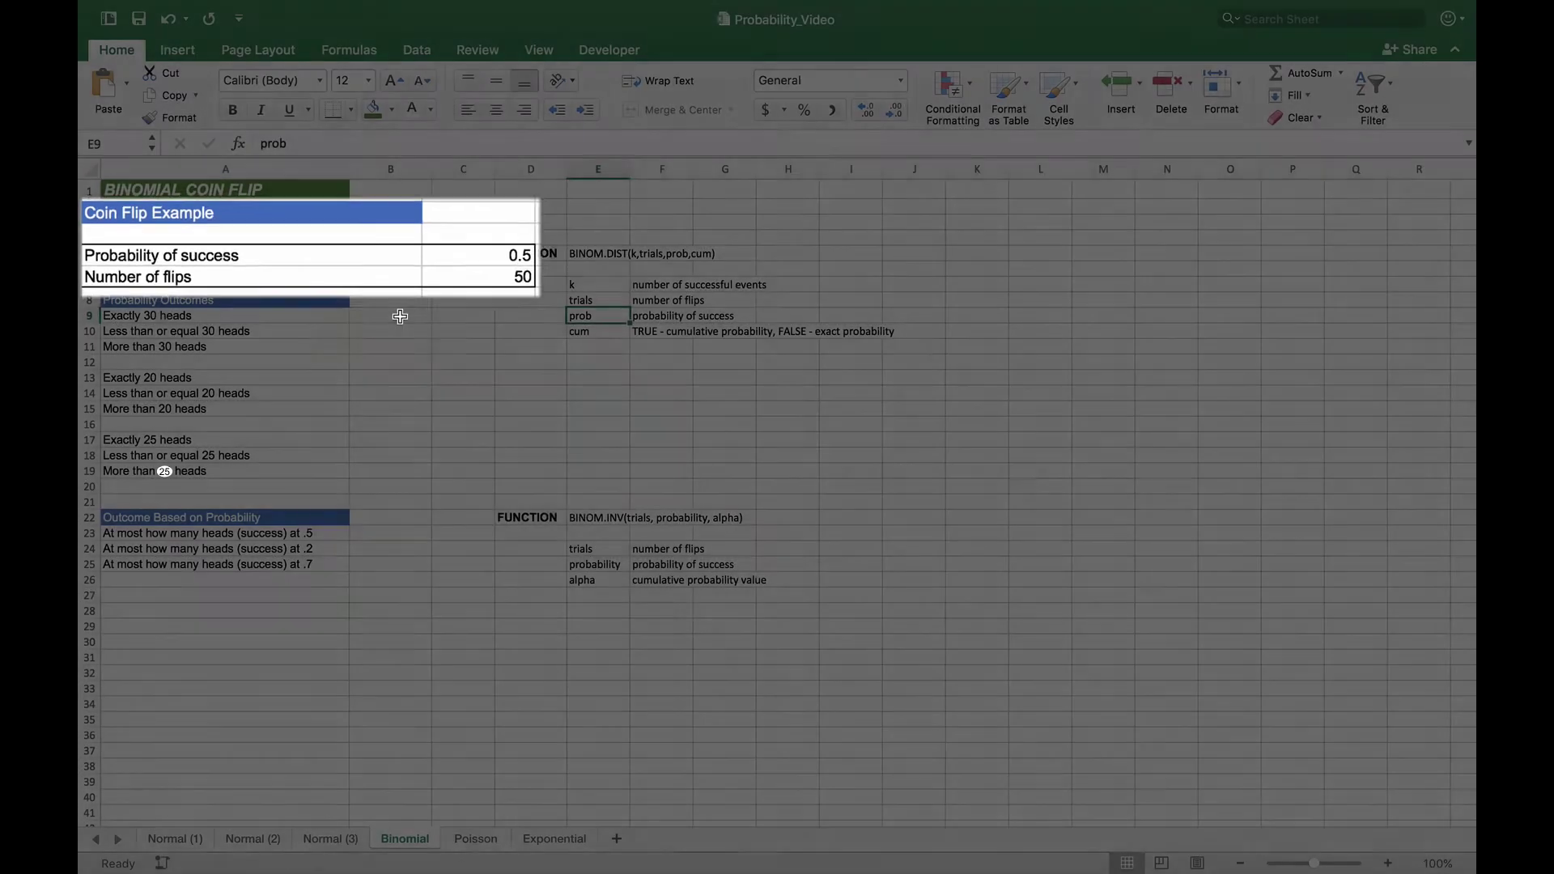
Enter =BINOM.DIST(30,B6,B5,FALSE) in B9 for exactly 30 heads and =BINOM.DIST(30,B6,B5,TRUE) in B10 for 30 or fewer.
click(400, 317)
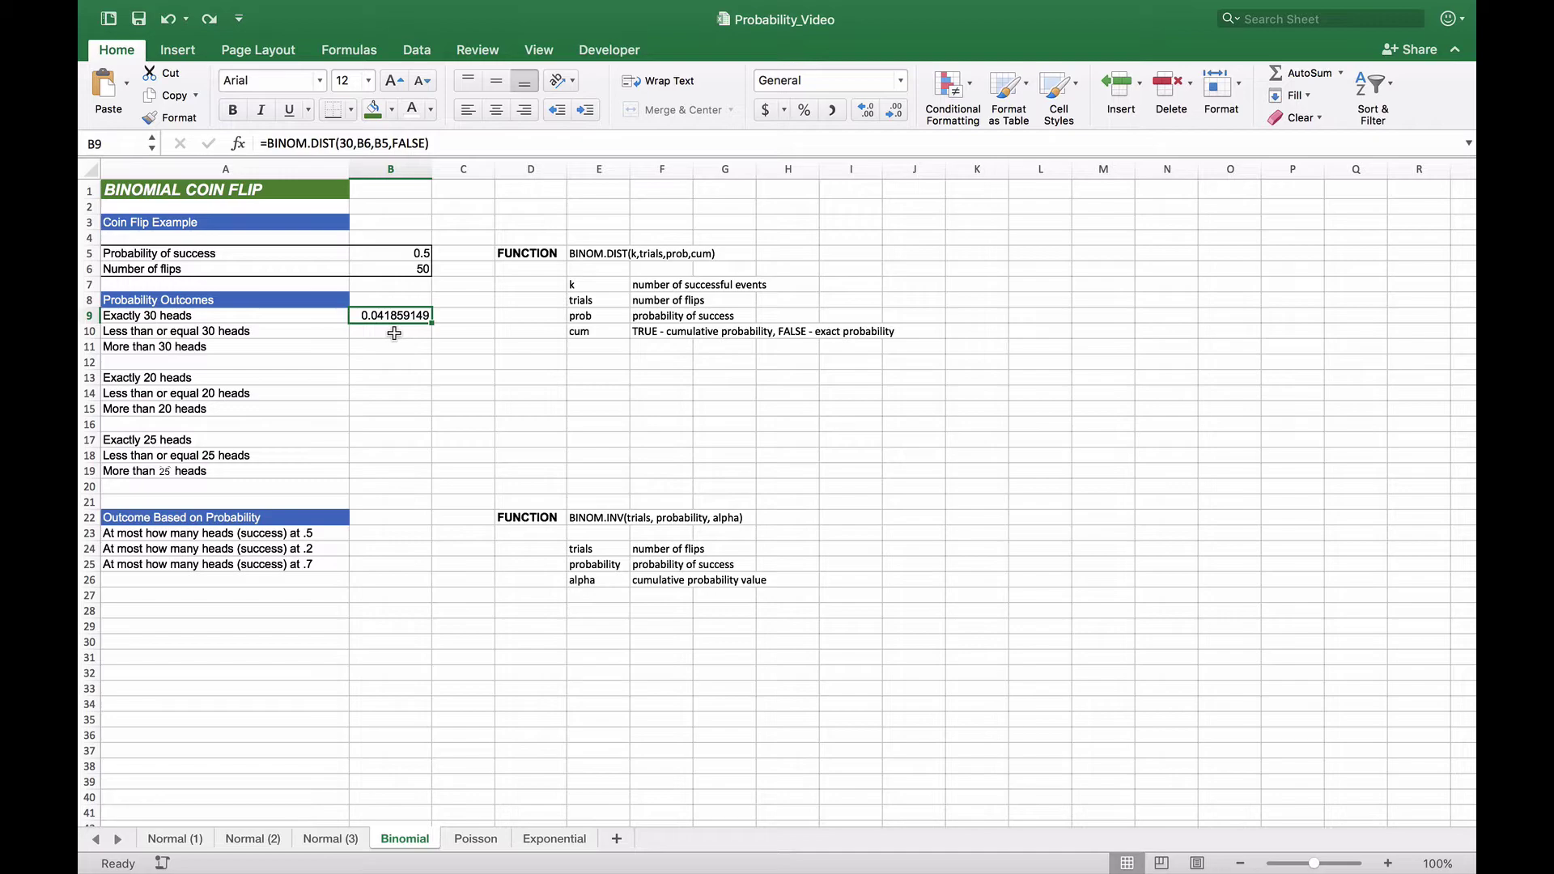
click(397, 332)
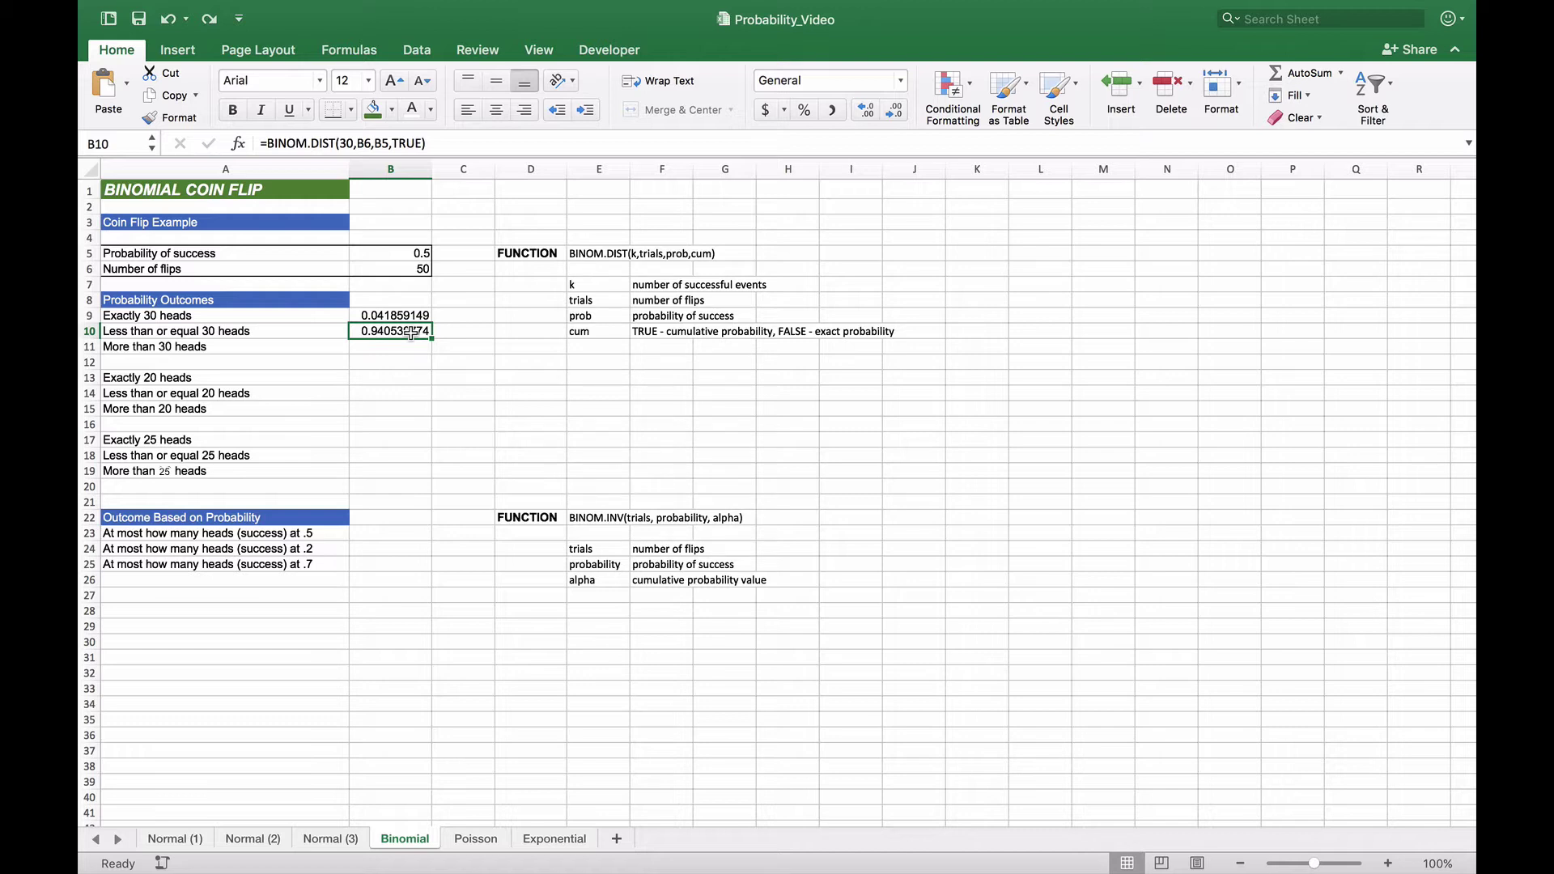
Calculate the probability of more than 30 heads in B11 with =1-BINOM.DIST(30,B6,B5,TRUE).
key(Down)
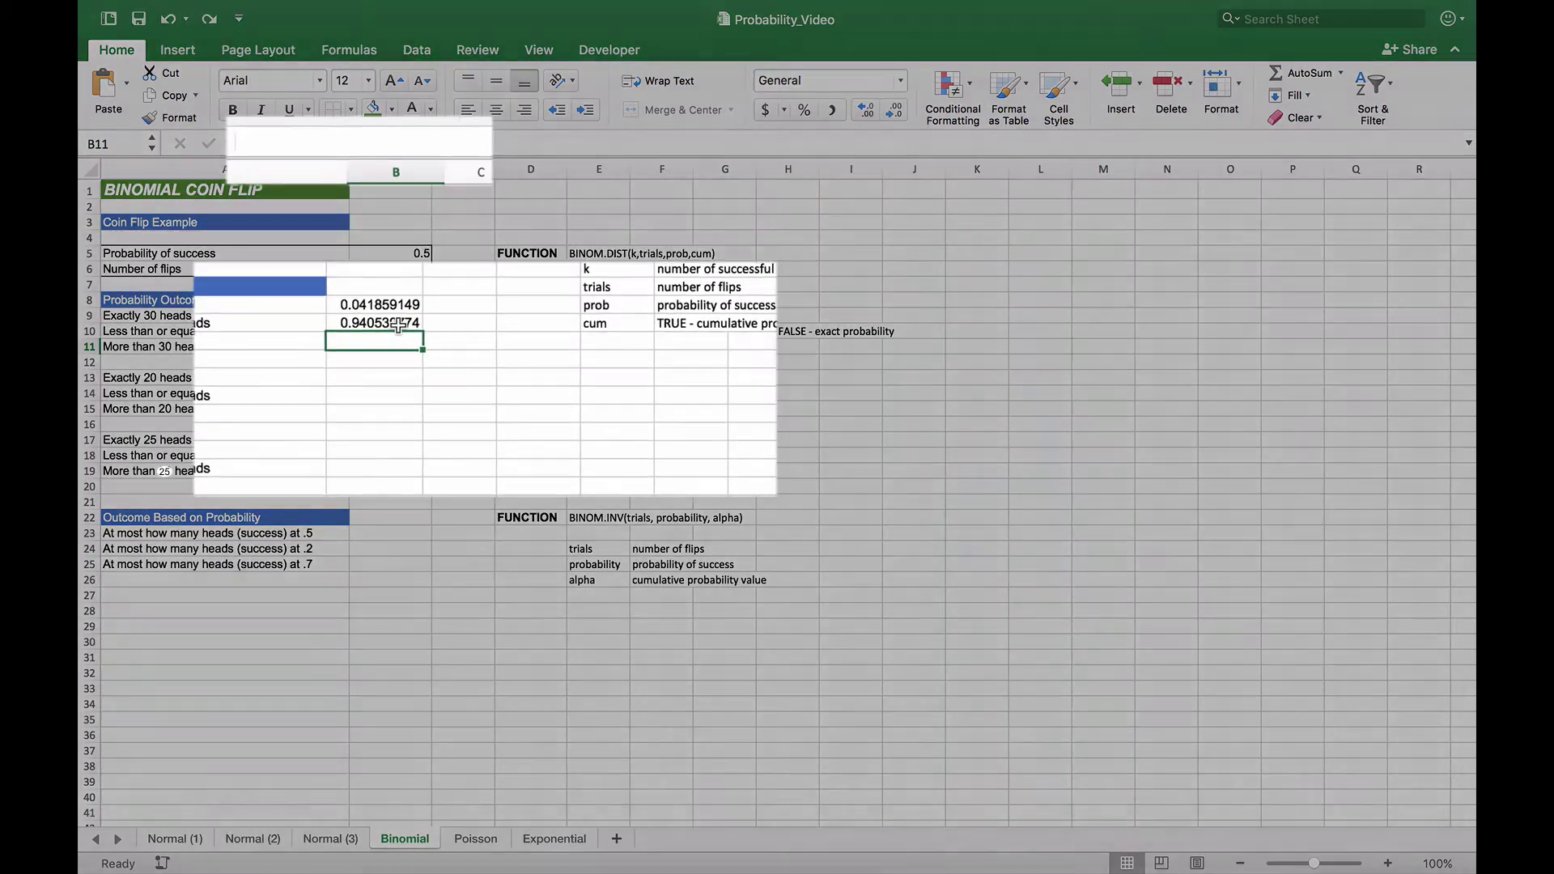
text(=1)
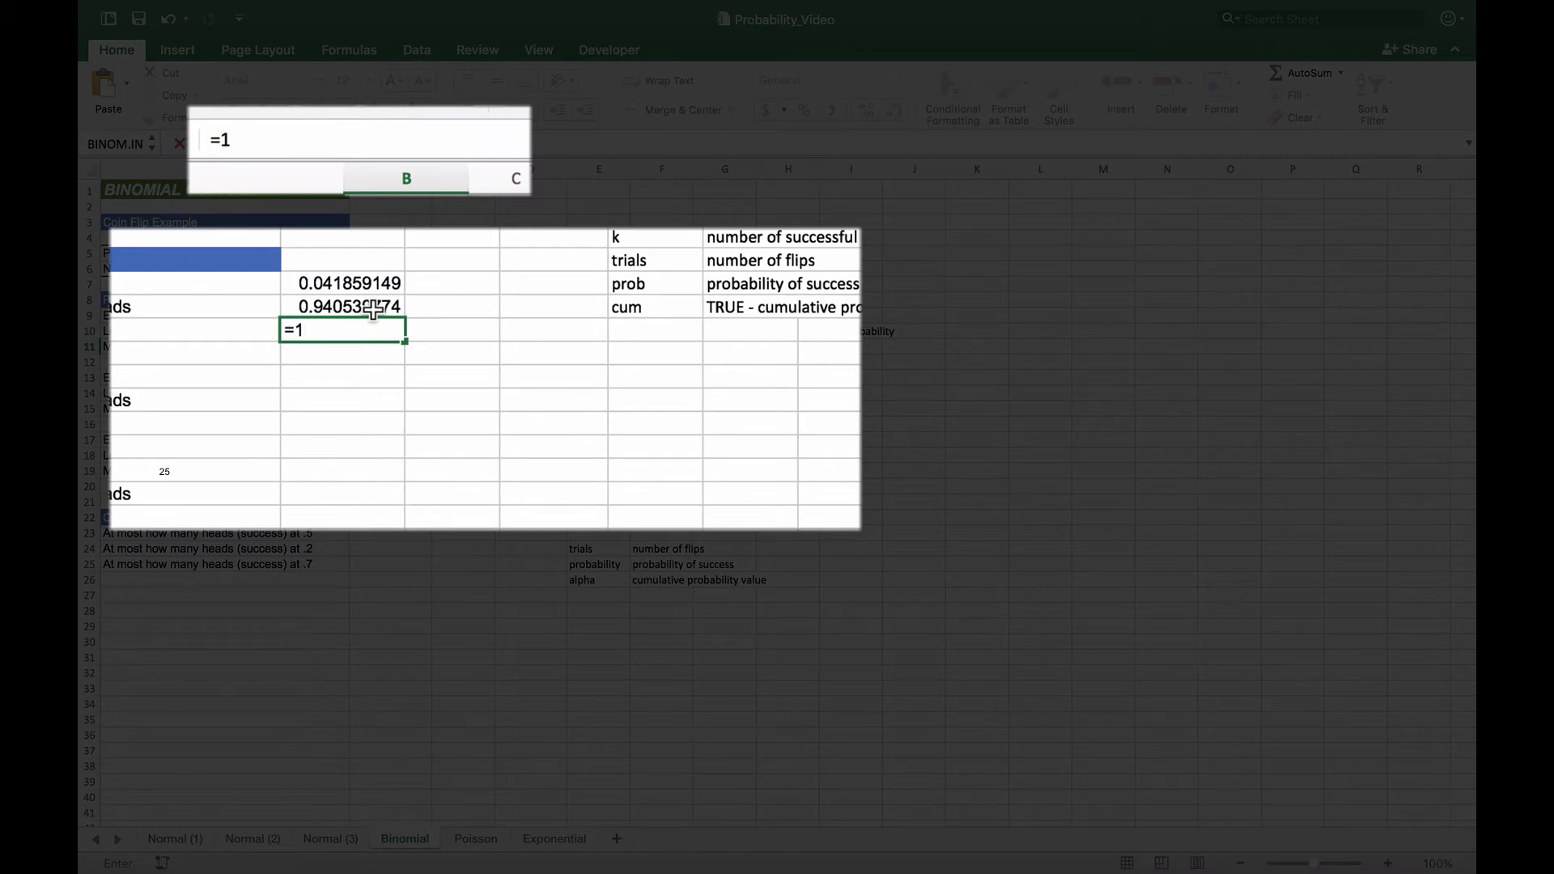
text(-BIN)
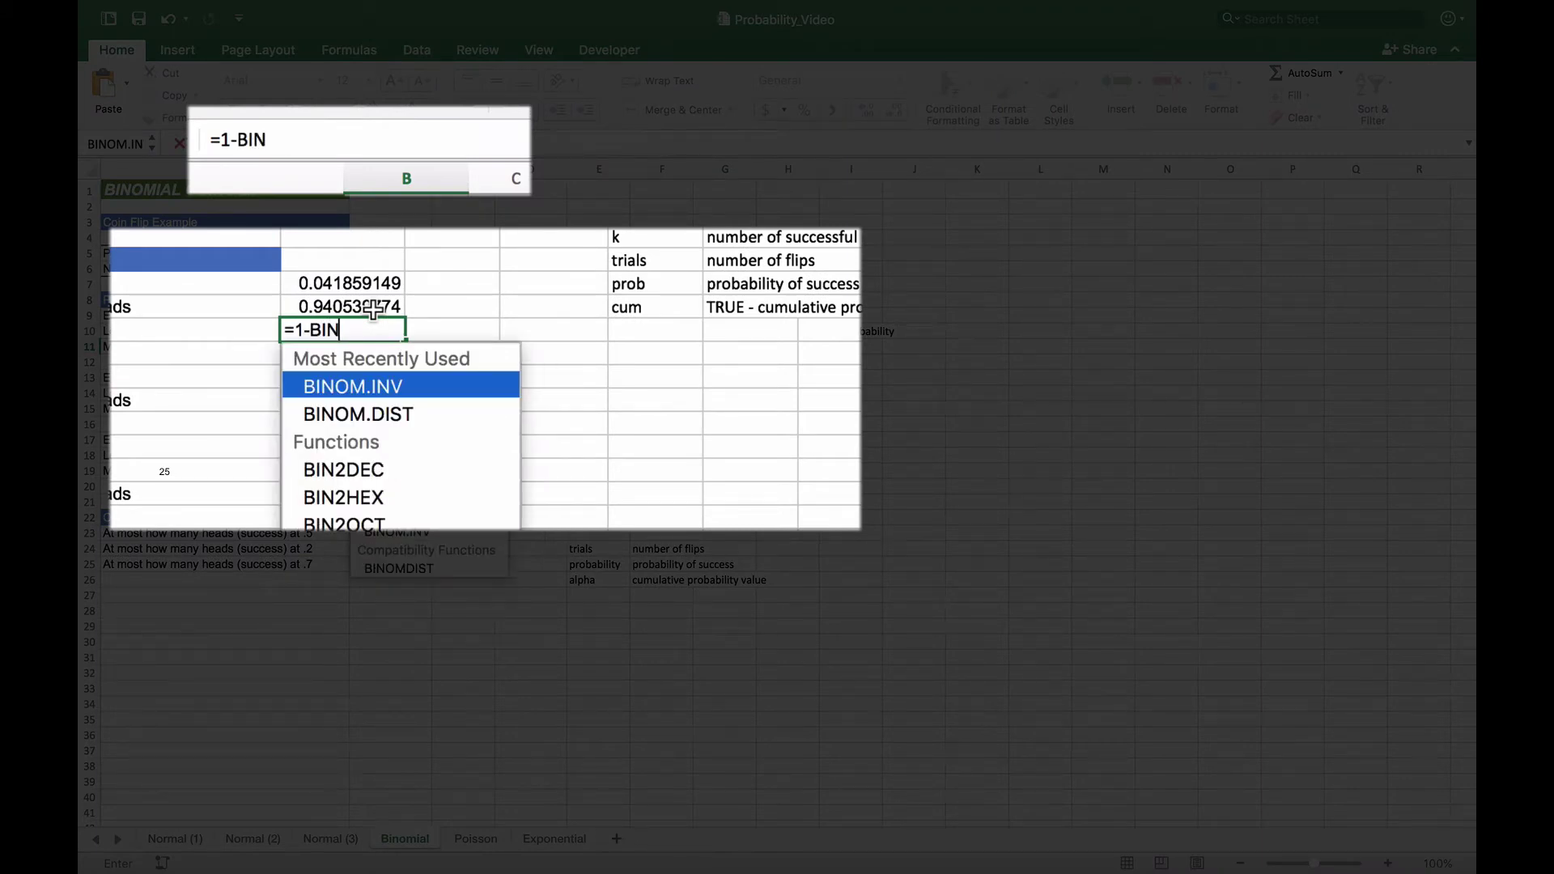
text(OM()
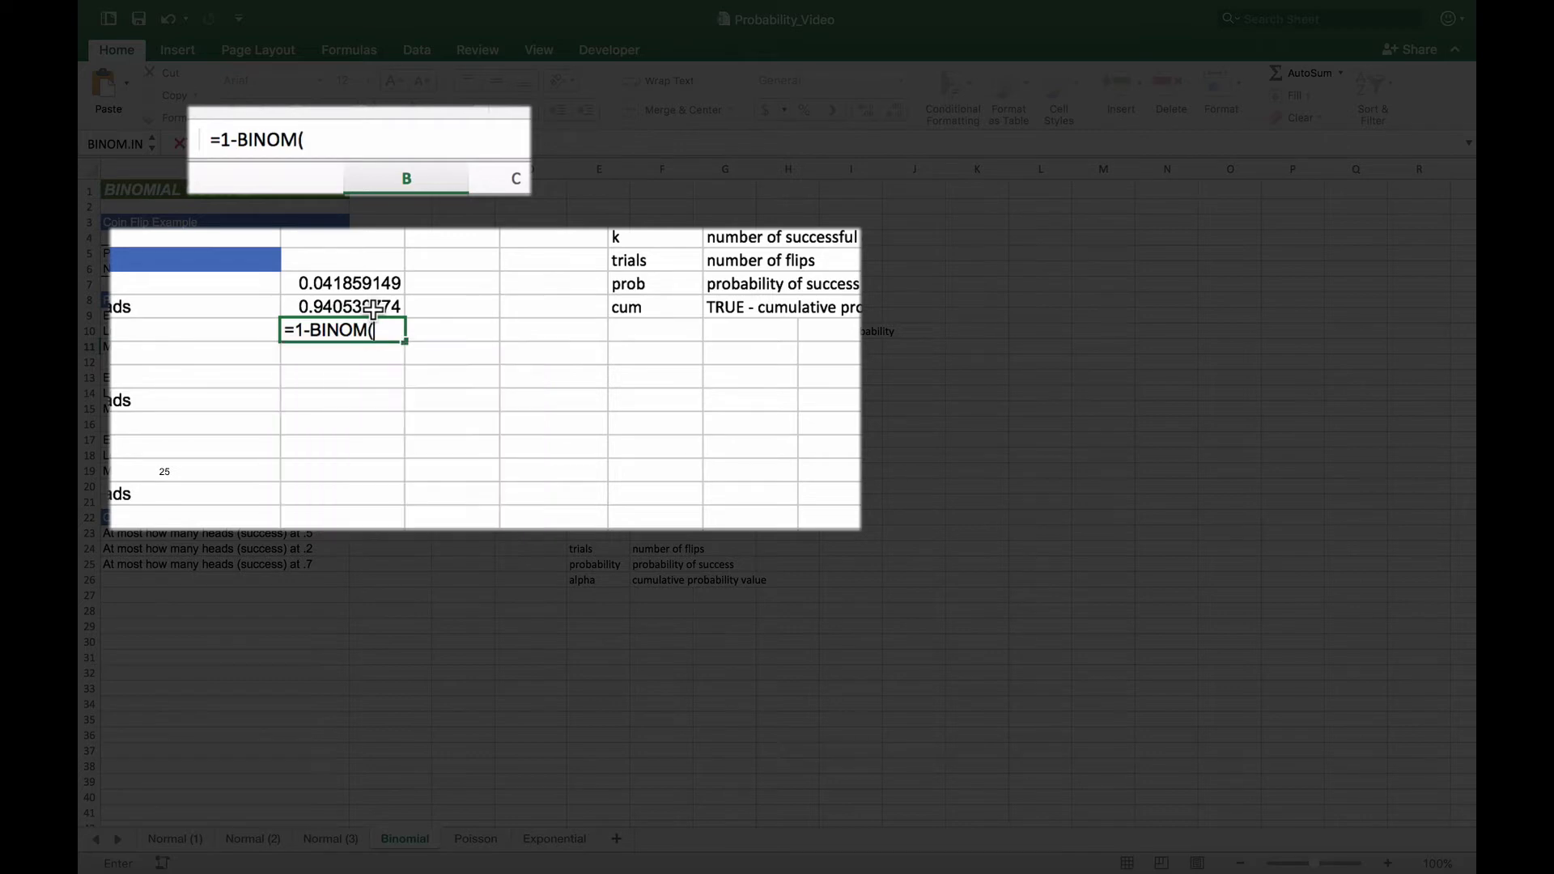
key(BackSpace)
text(.)
key(Down)
key(Tab)
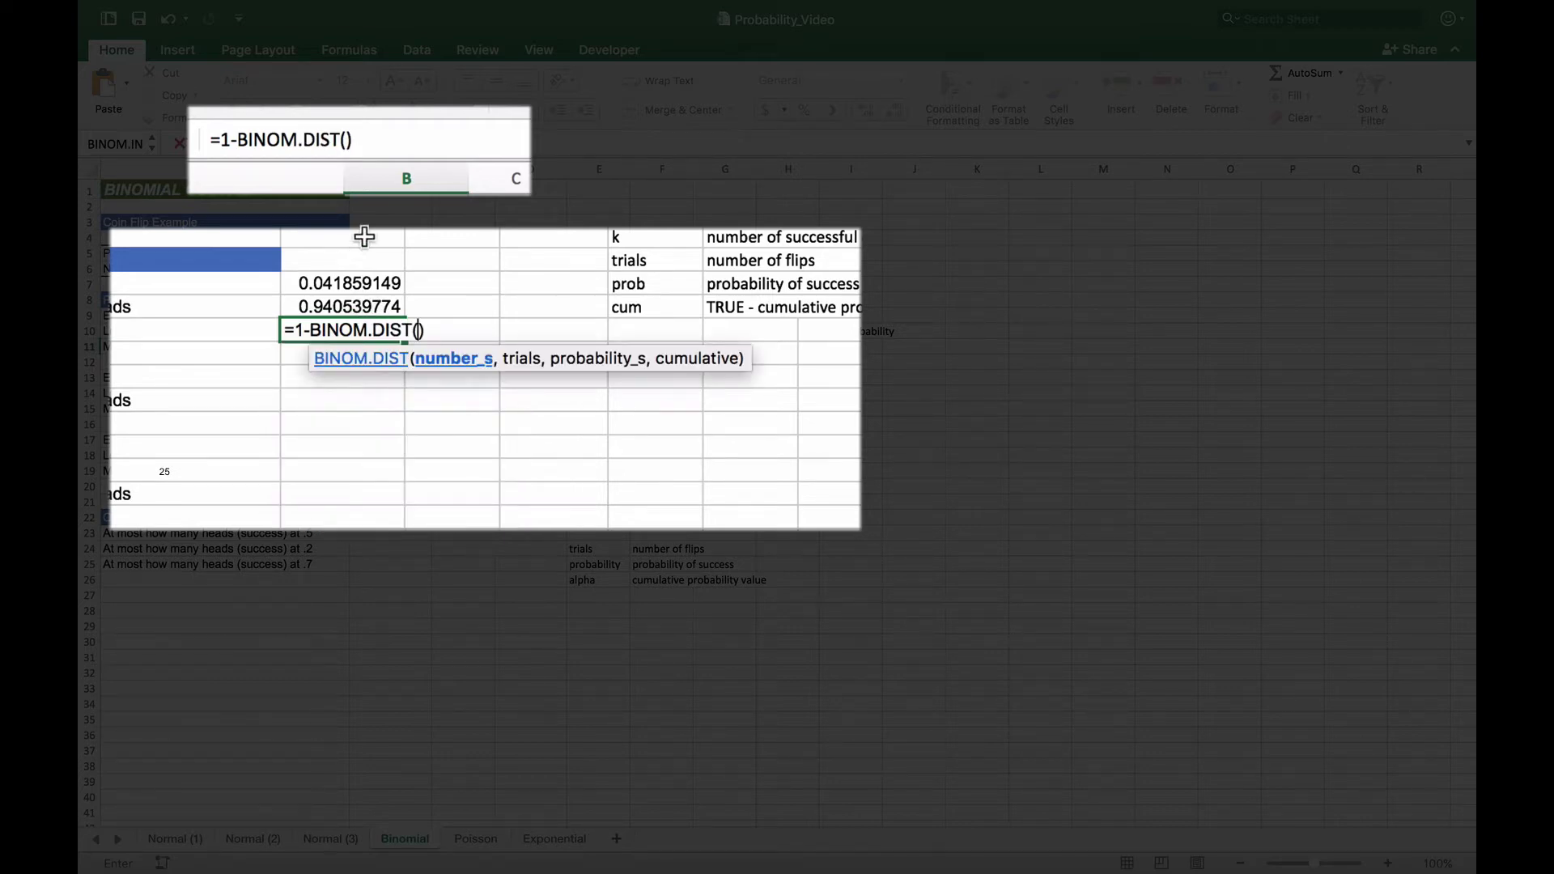
text(30,)
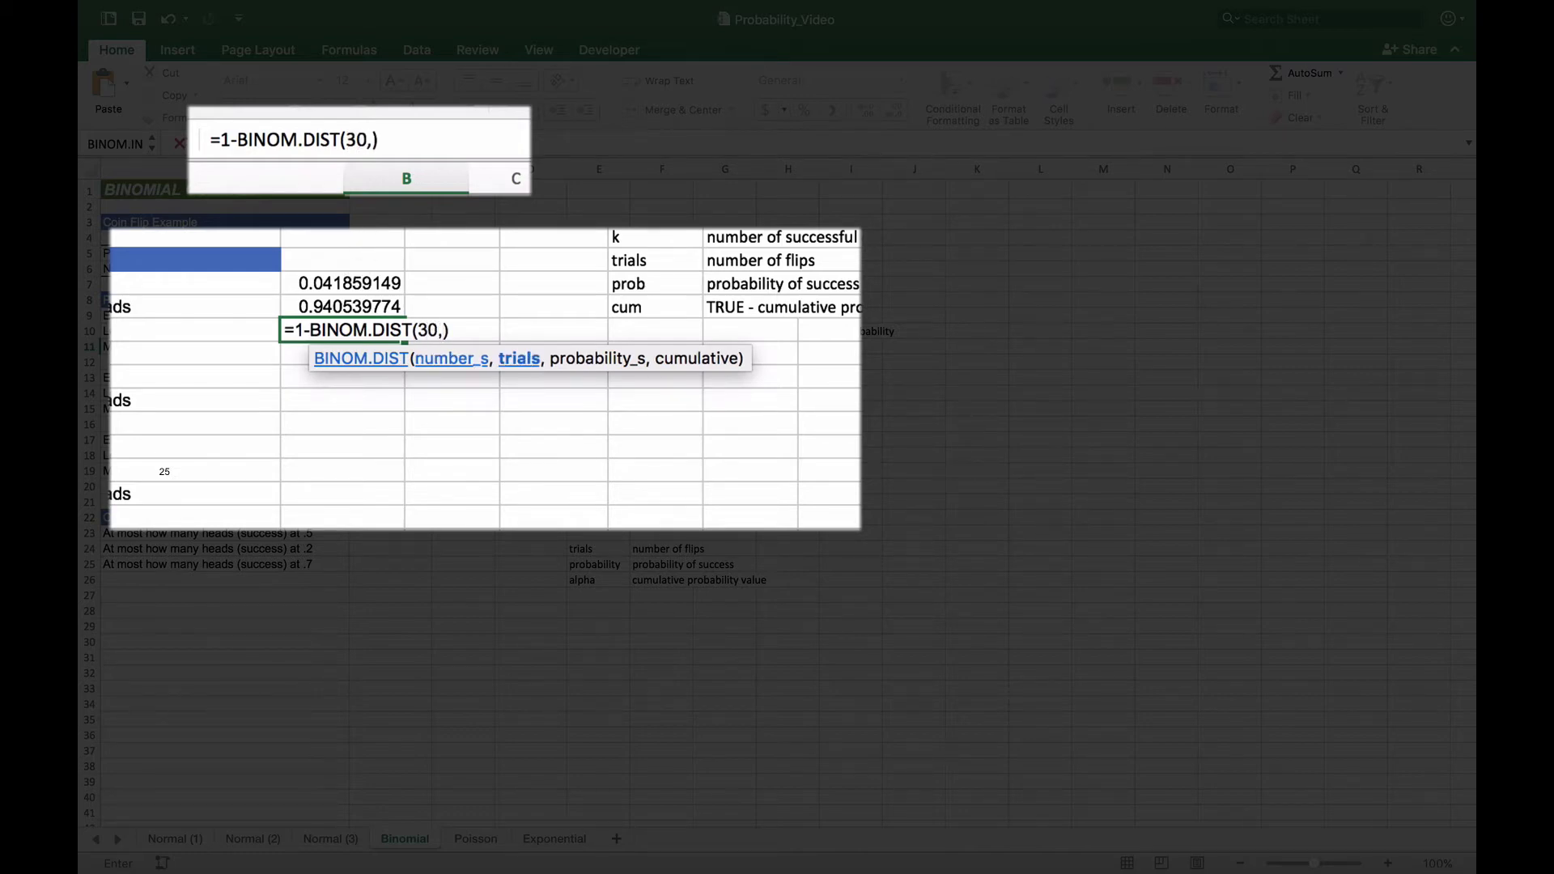
text(B6,)
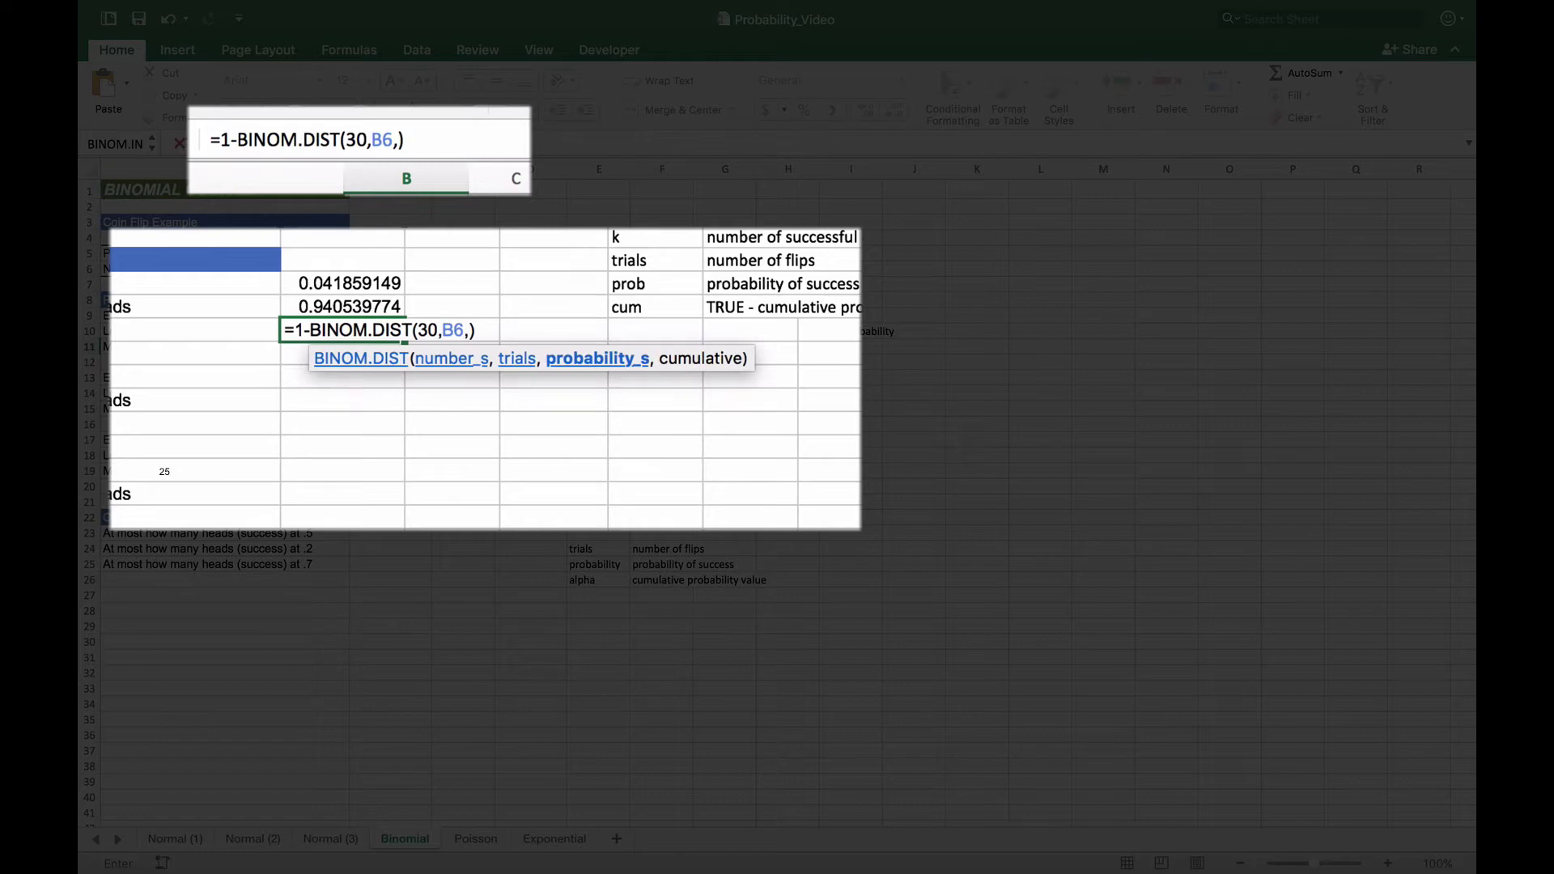
text(B5,TRUE))
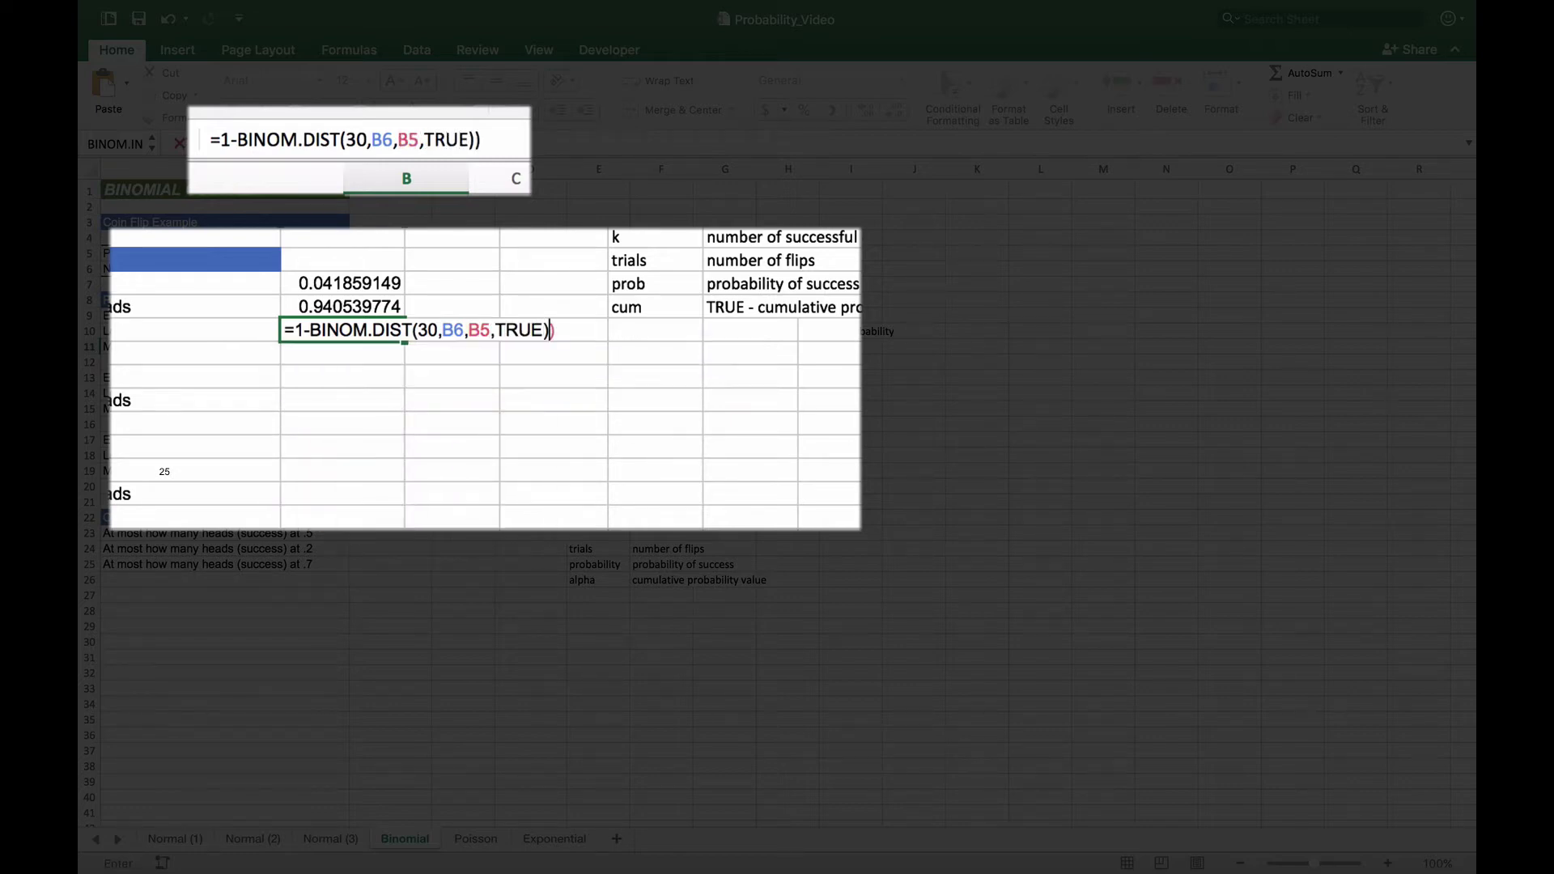
key(BackSpace)
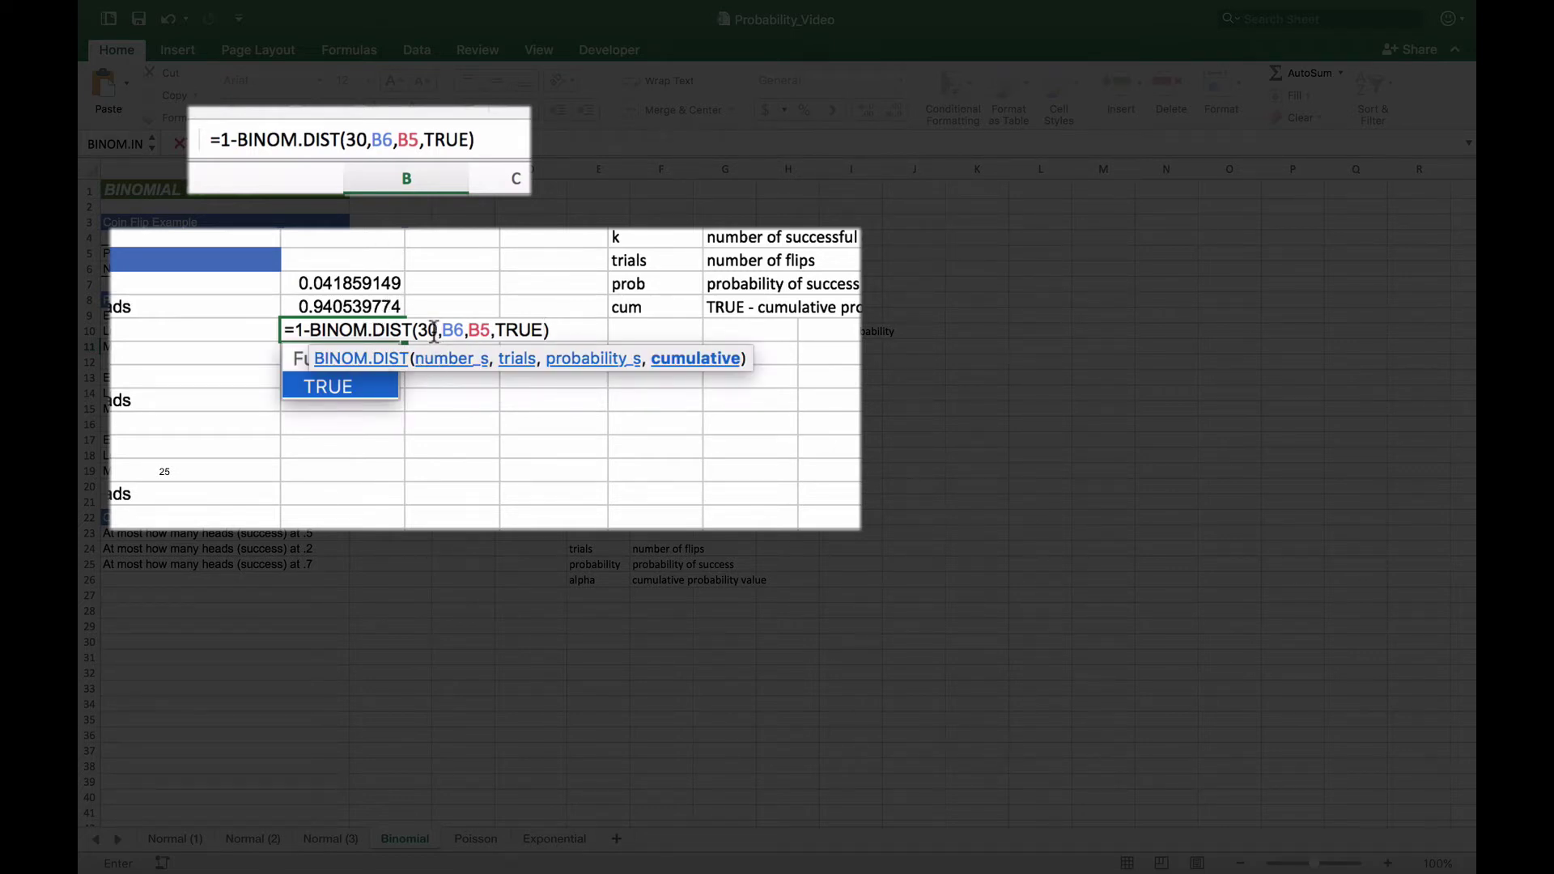
key(Return)
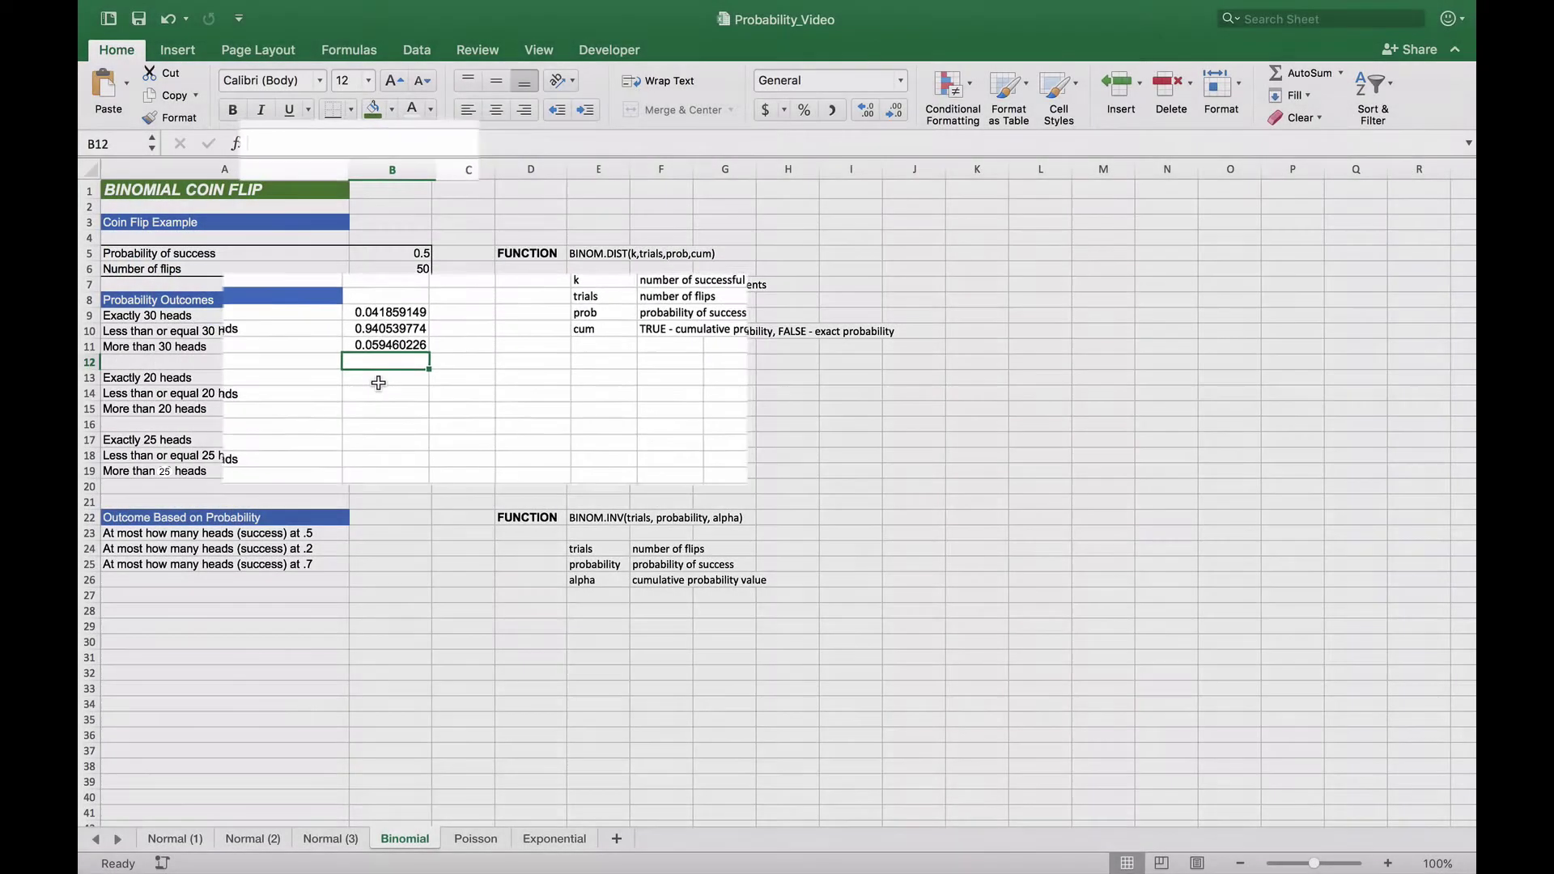
Calculate the probability of exactly 20 heads in B13 with =BINOM.DIST(20,B6,B5,FALSE).
click(384, 382)
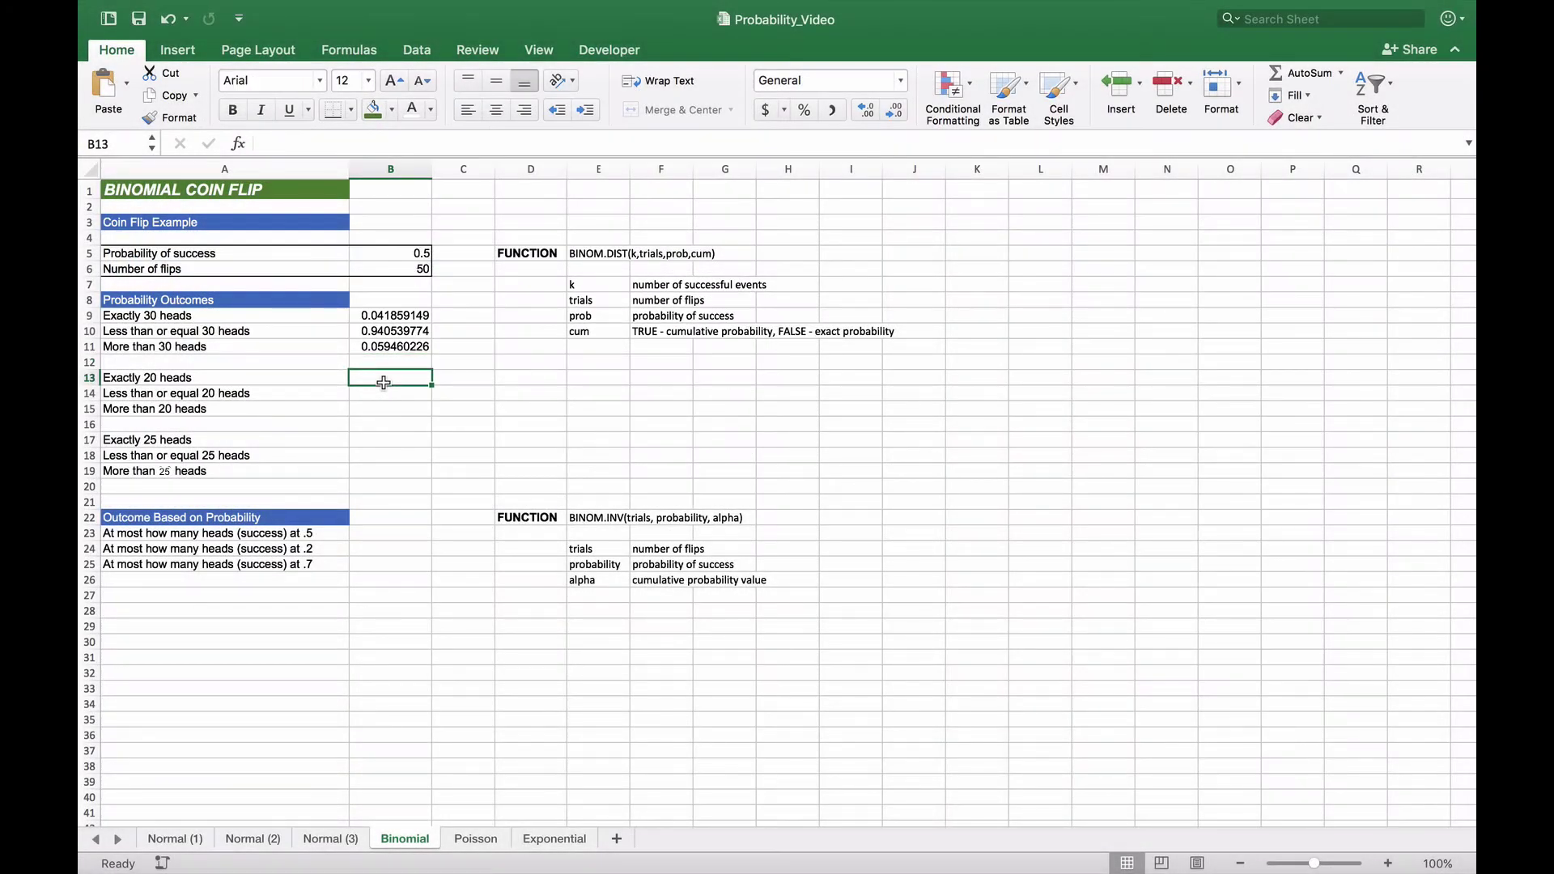
text(=BINOM)
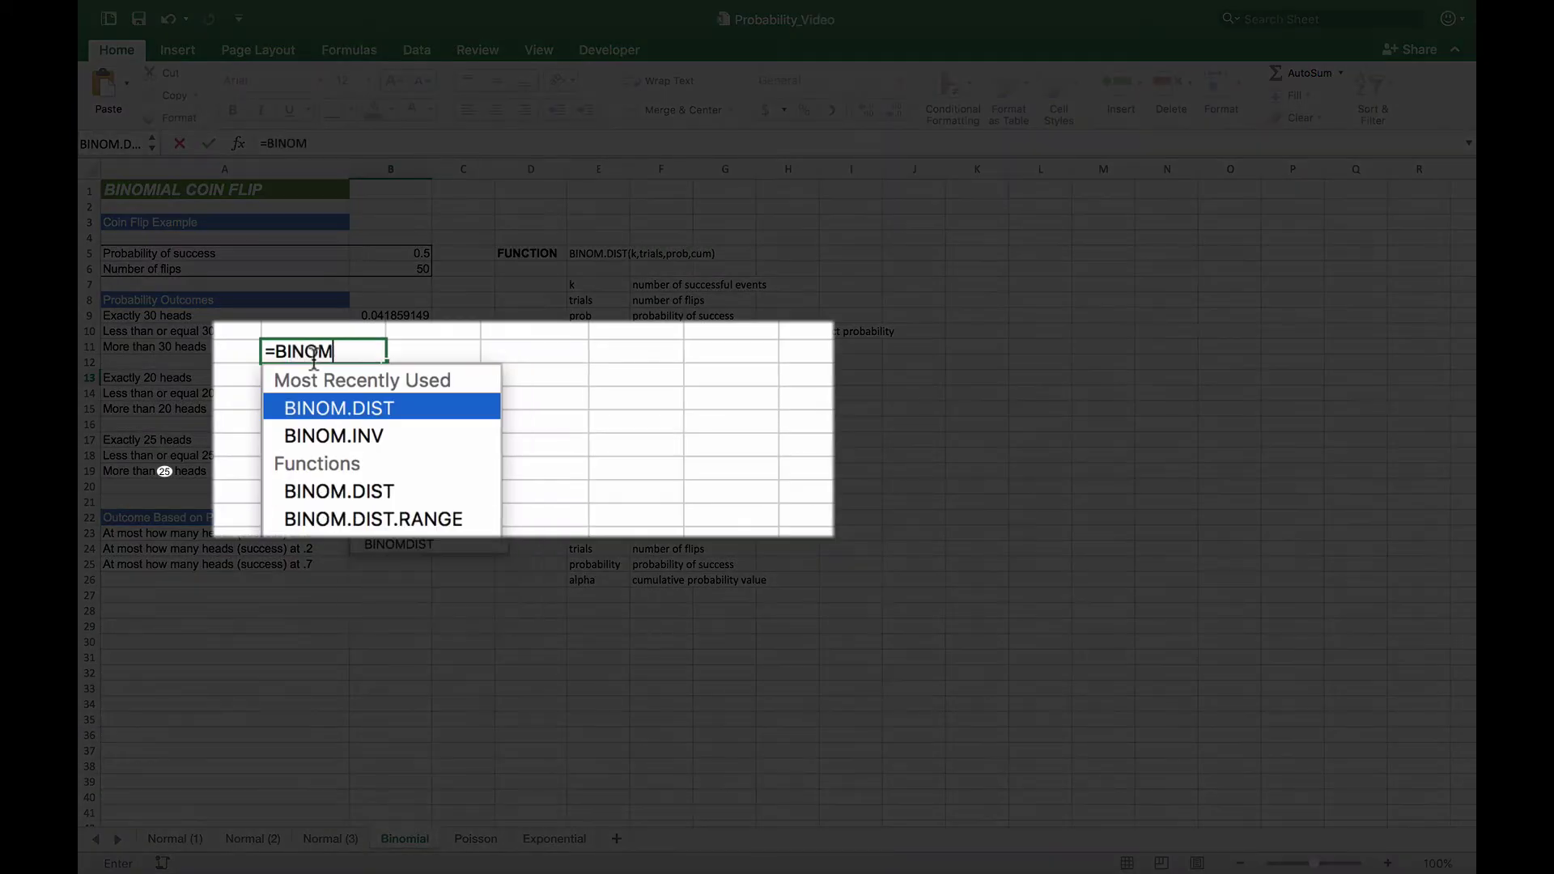
key(Tab)
text(20,)
click(411, 268)
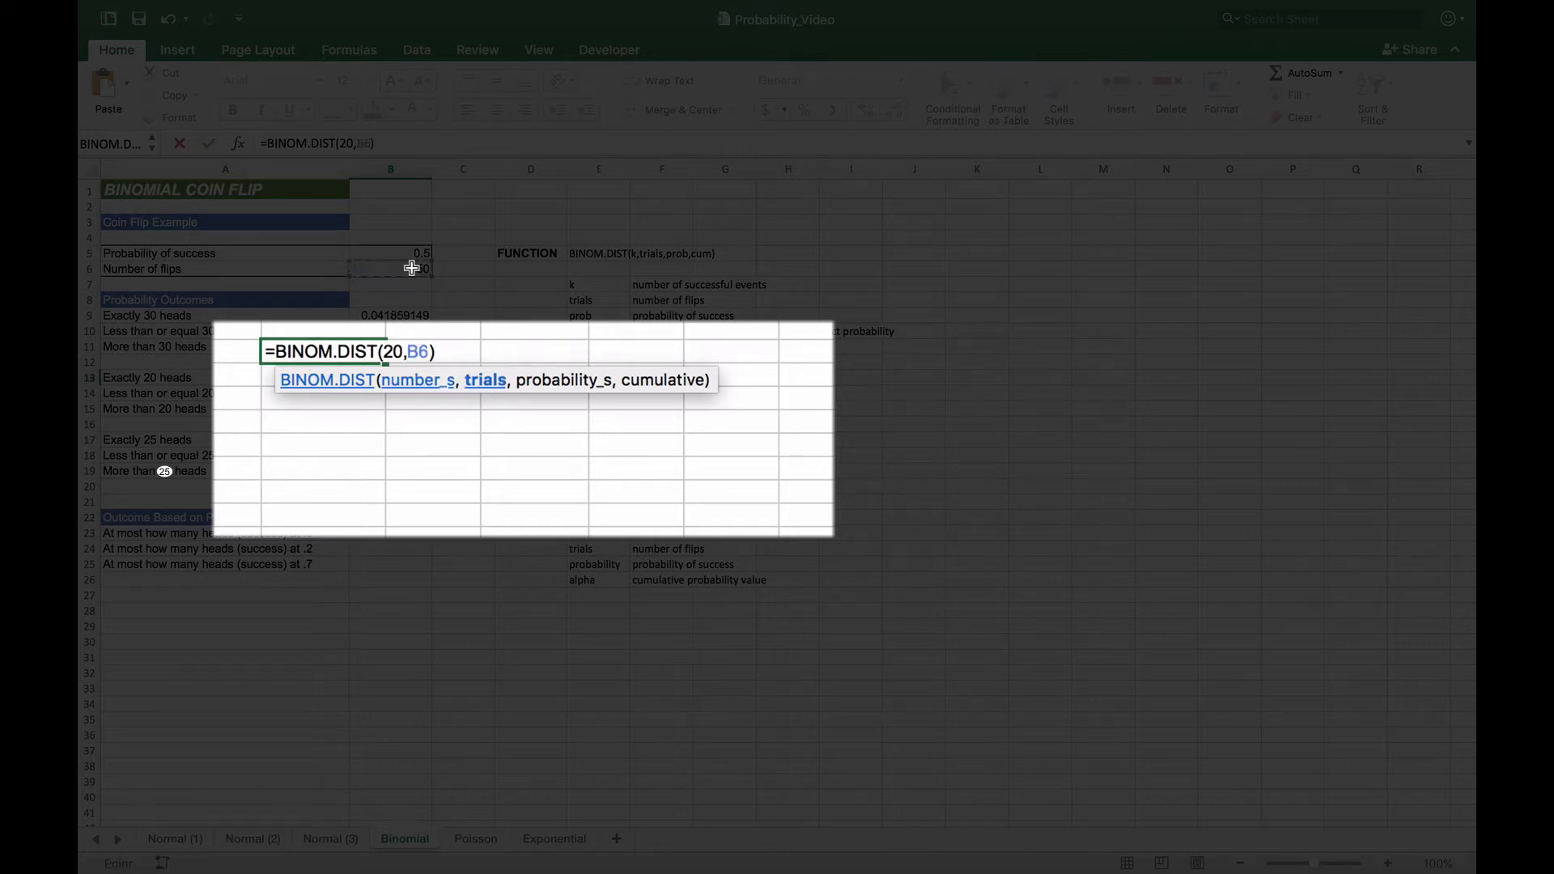
text(,)
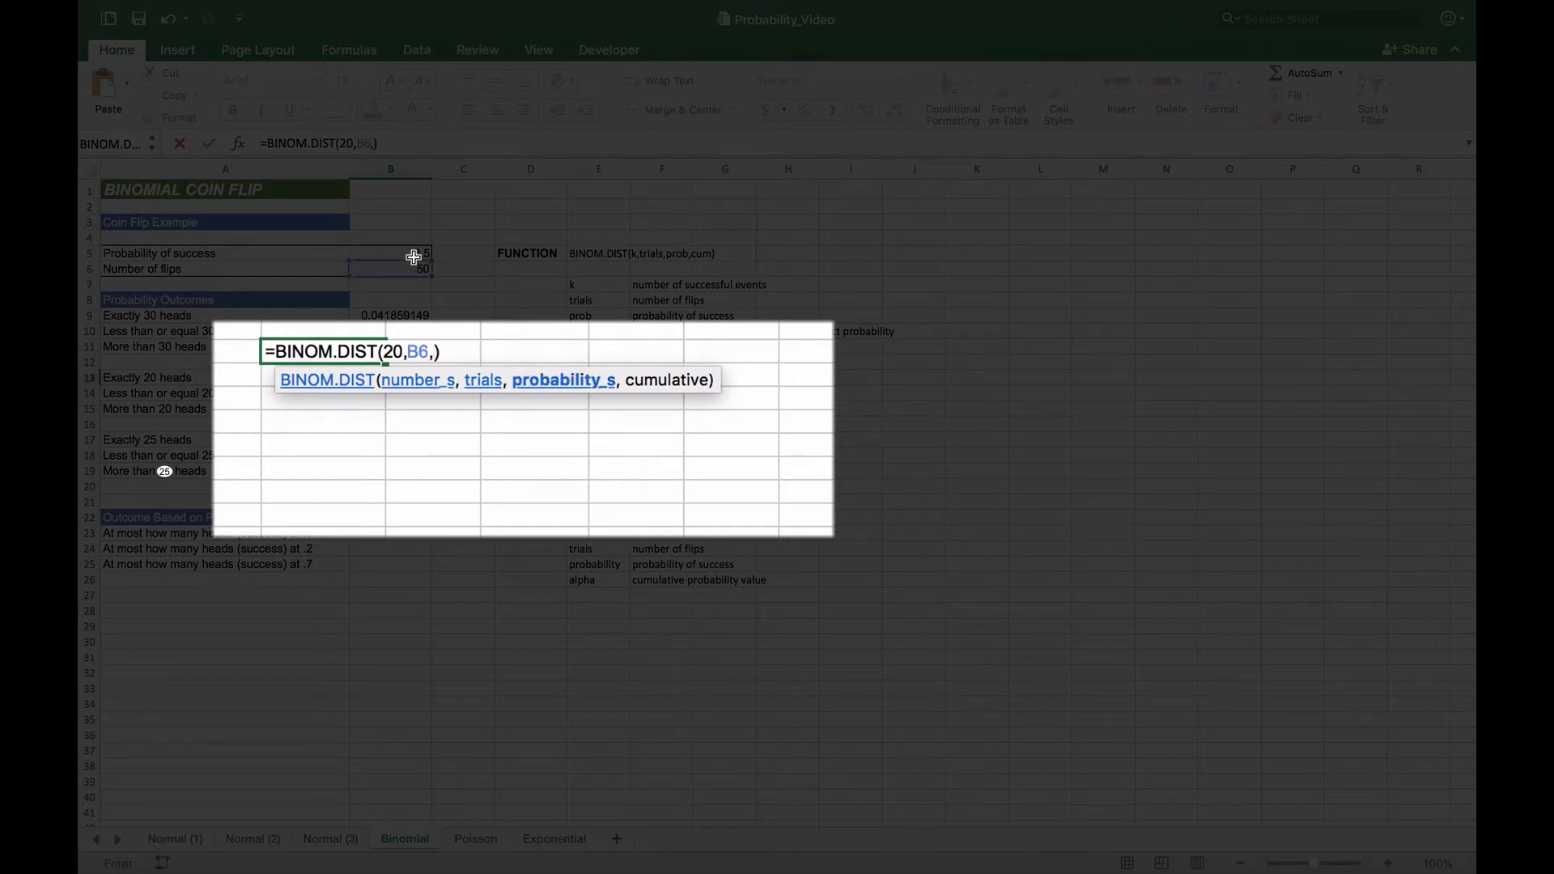
click(415, 253)
text(,)
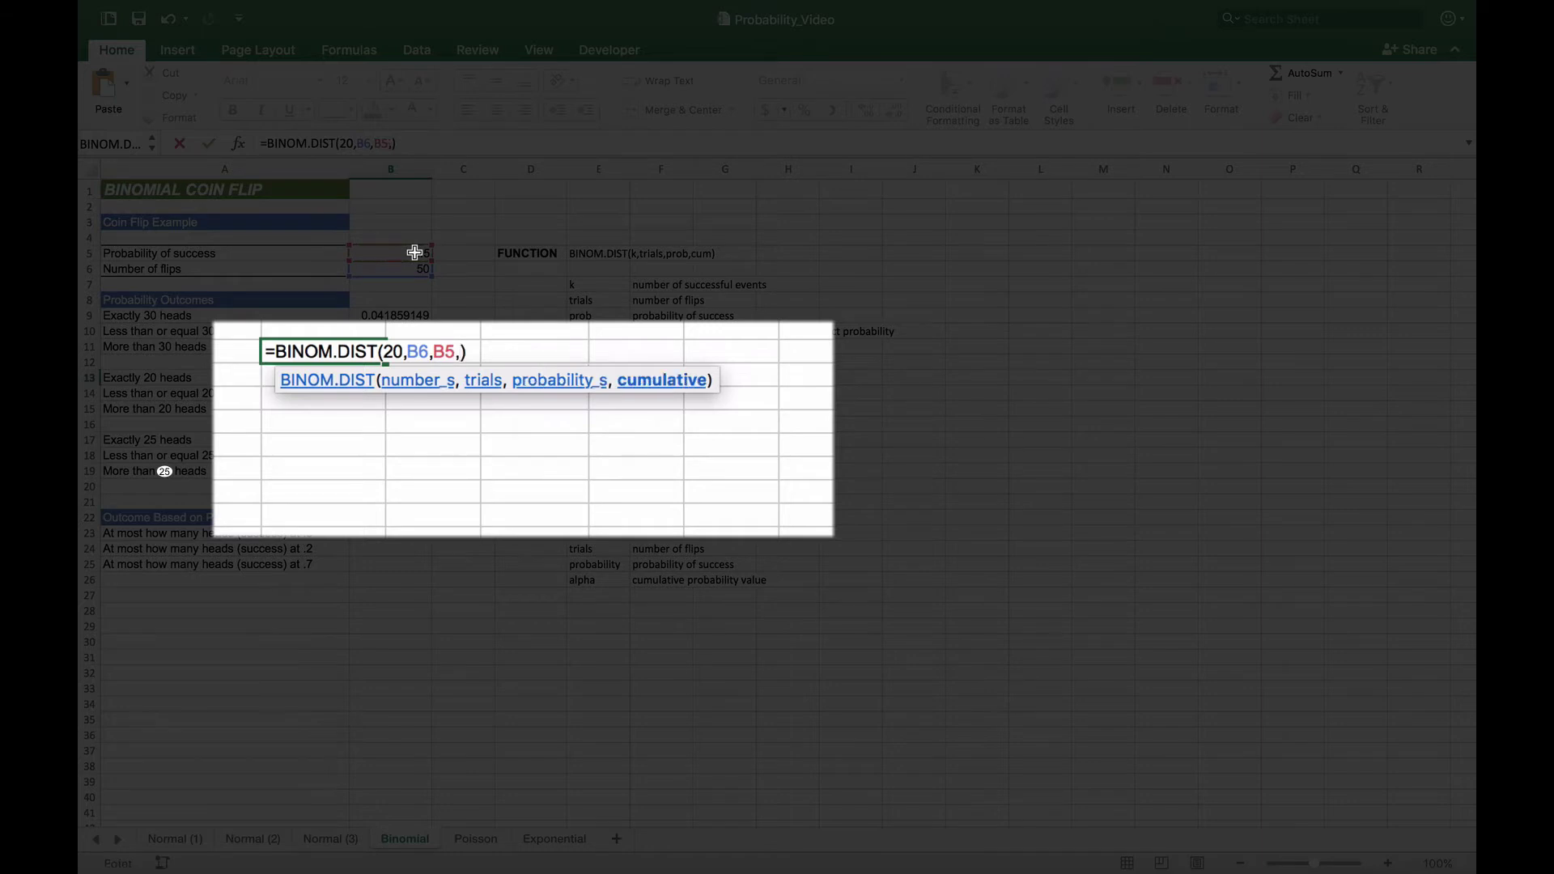
text(FALSE)
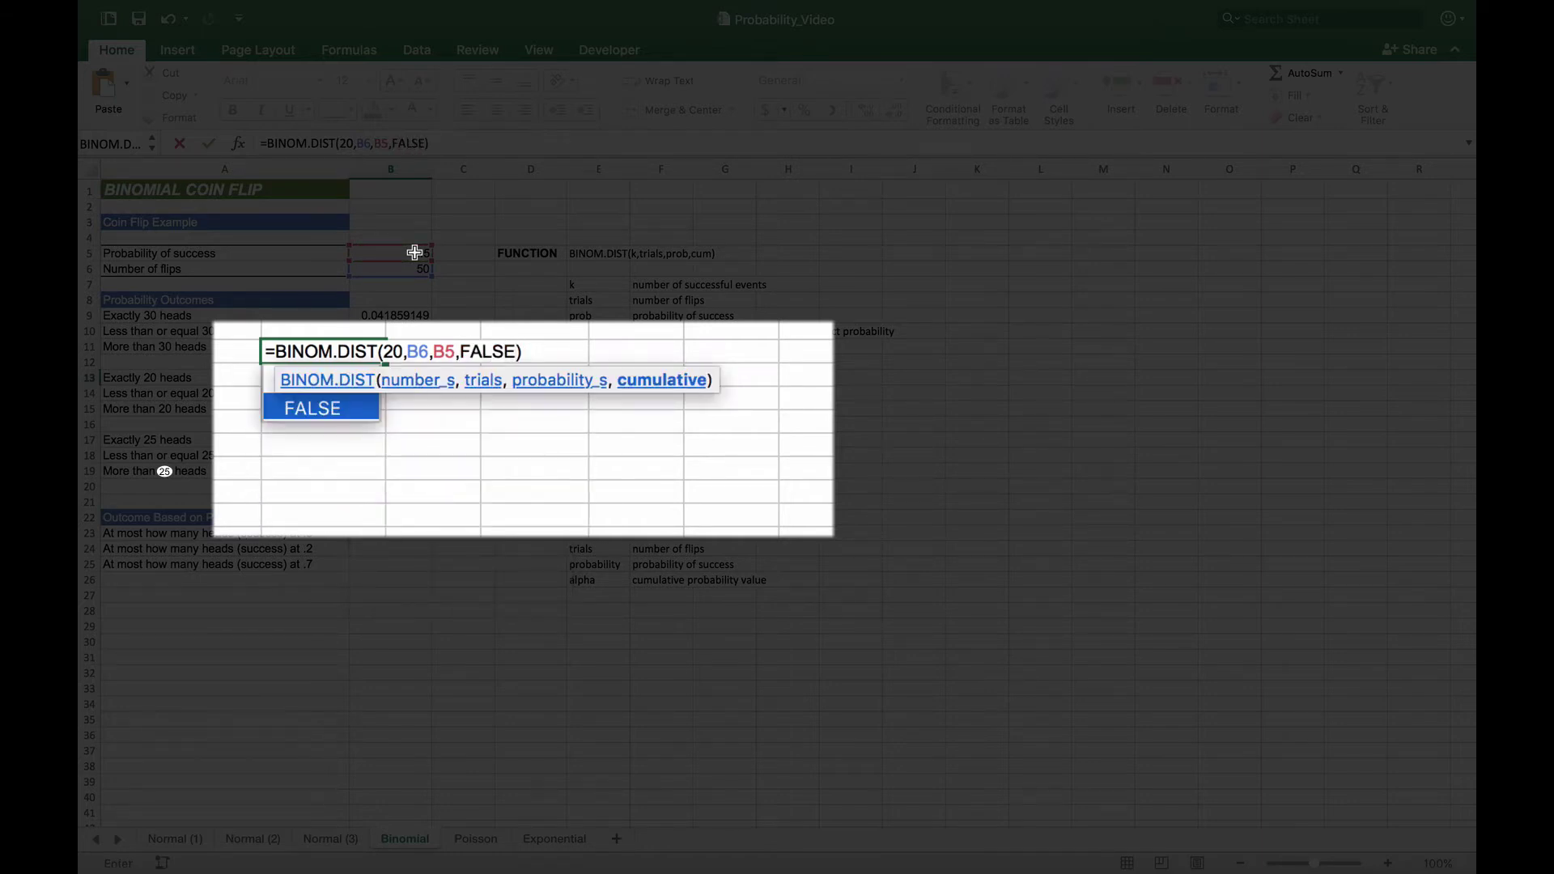
key(Return)
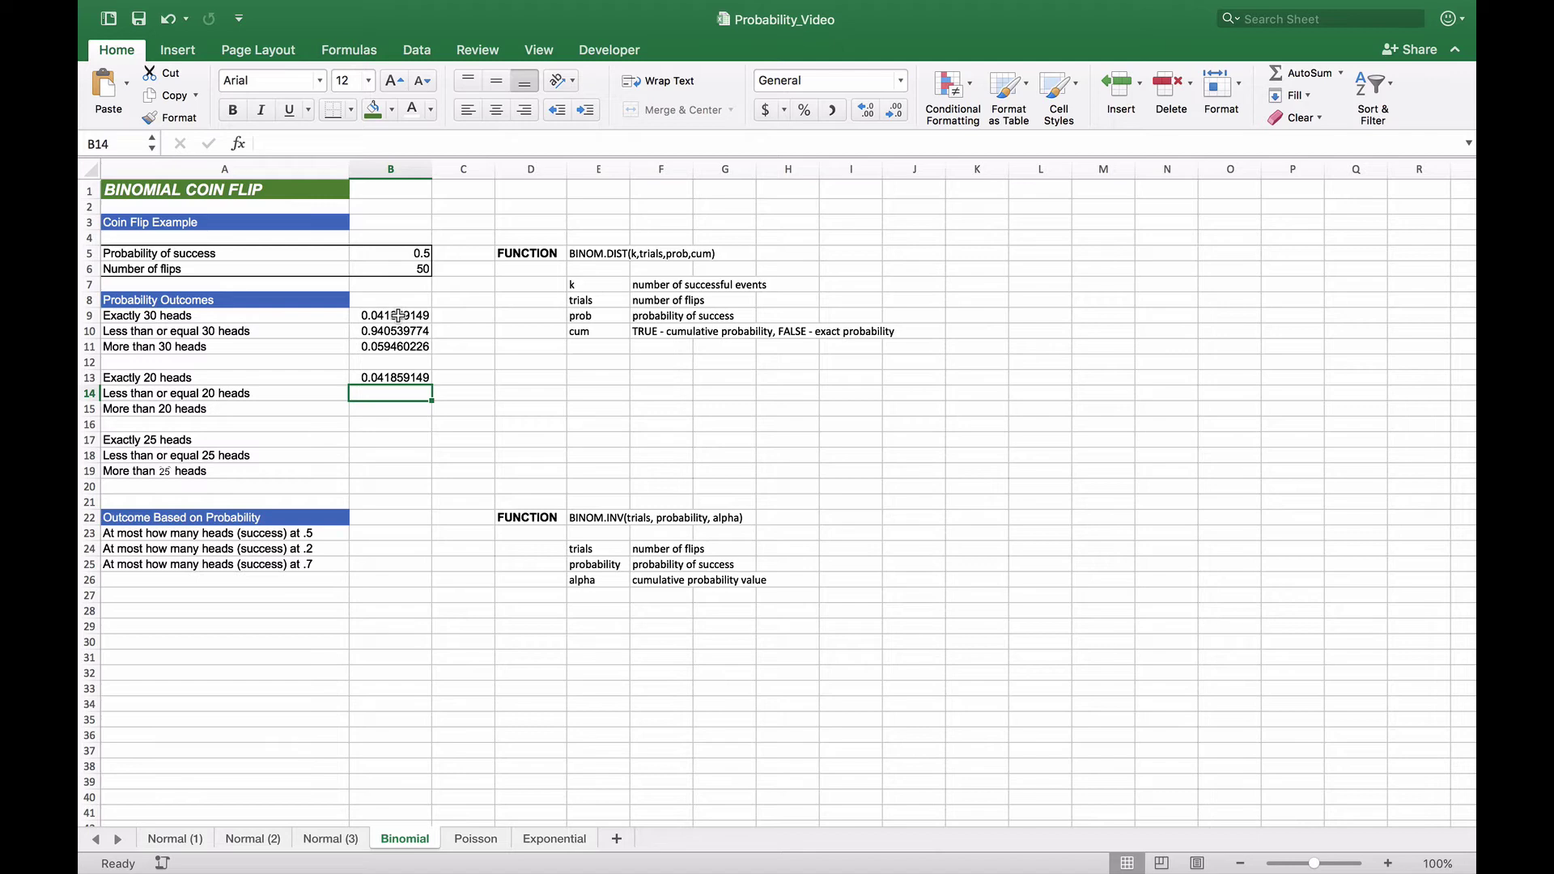
Enter =BINOM.DIST(20,B6,B5,TRUE) in B14 for 20 or fewer heads, and its complement from 1 in B15 for more than 20.
text(=BINOM)
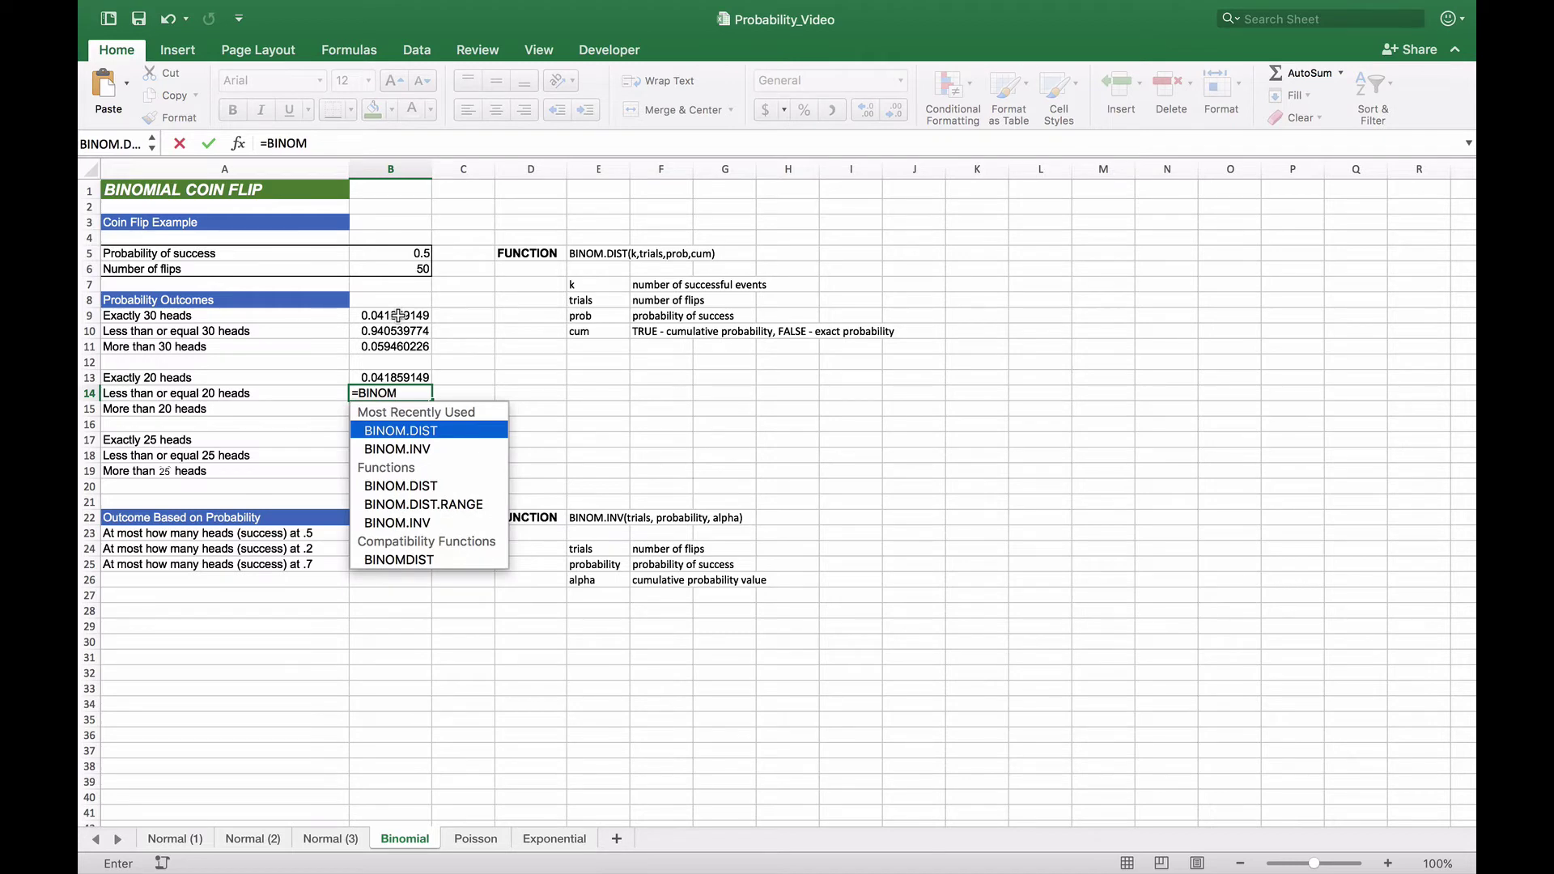
key(Tab)
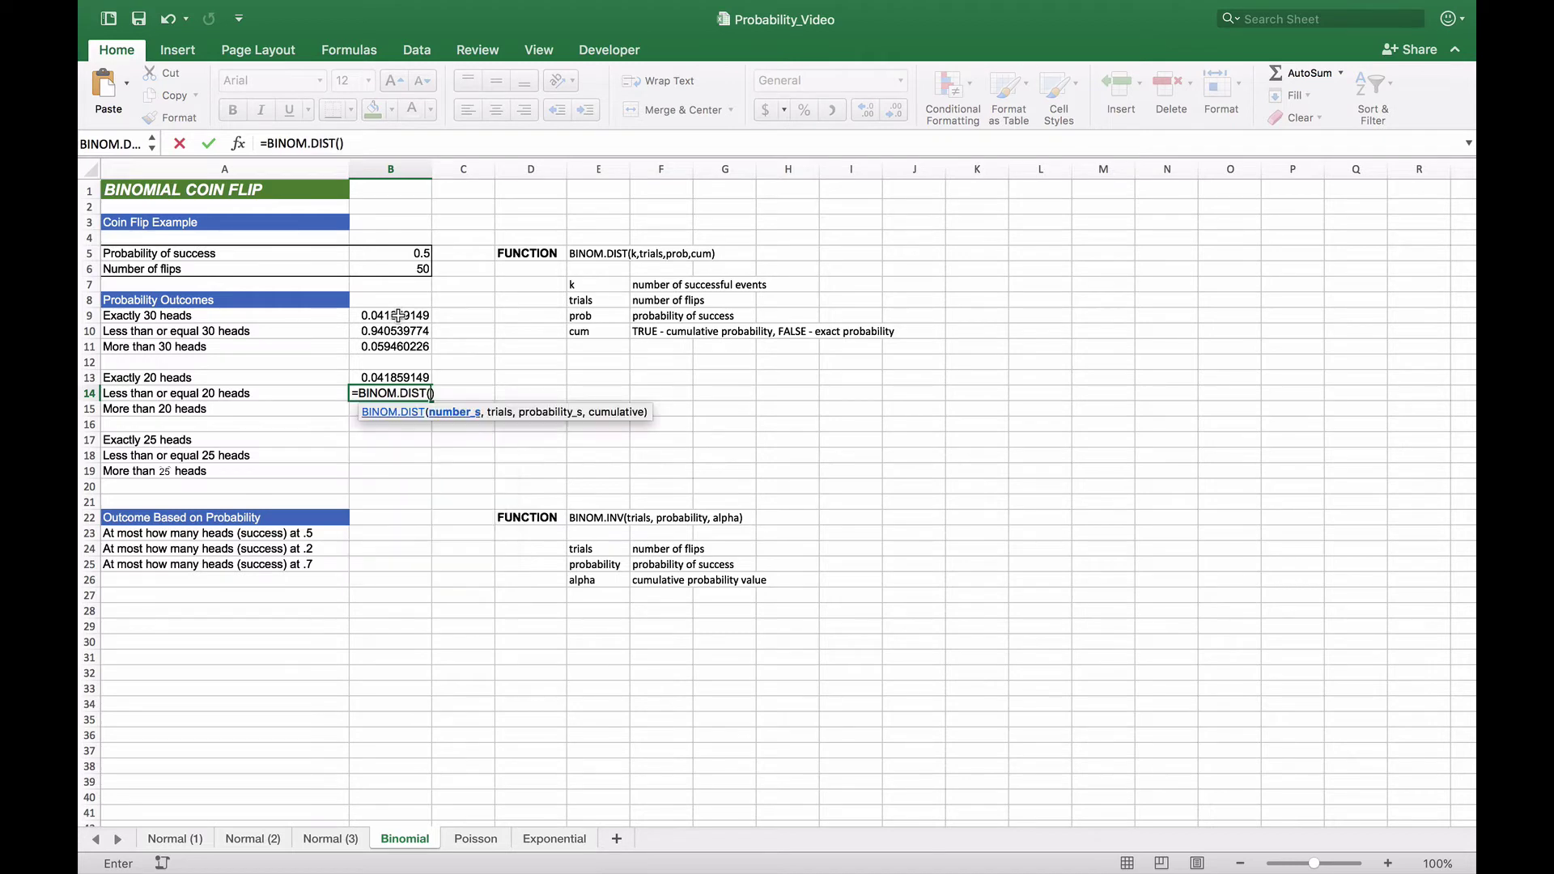
text(20,)
click(407, 271)
text(,)
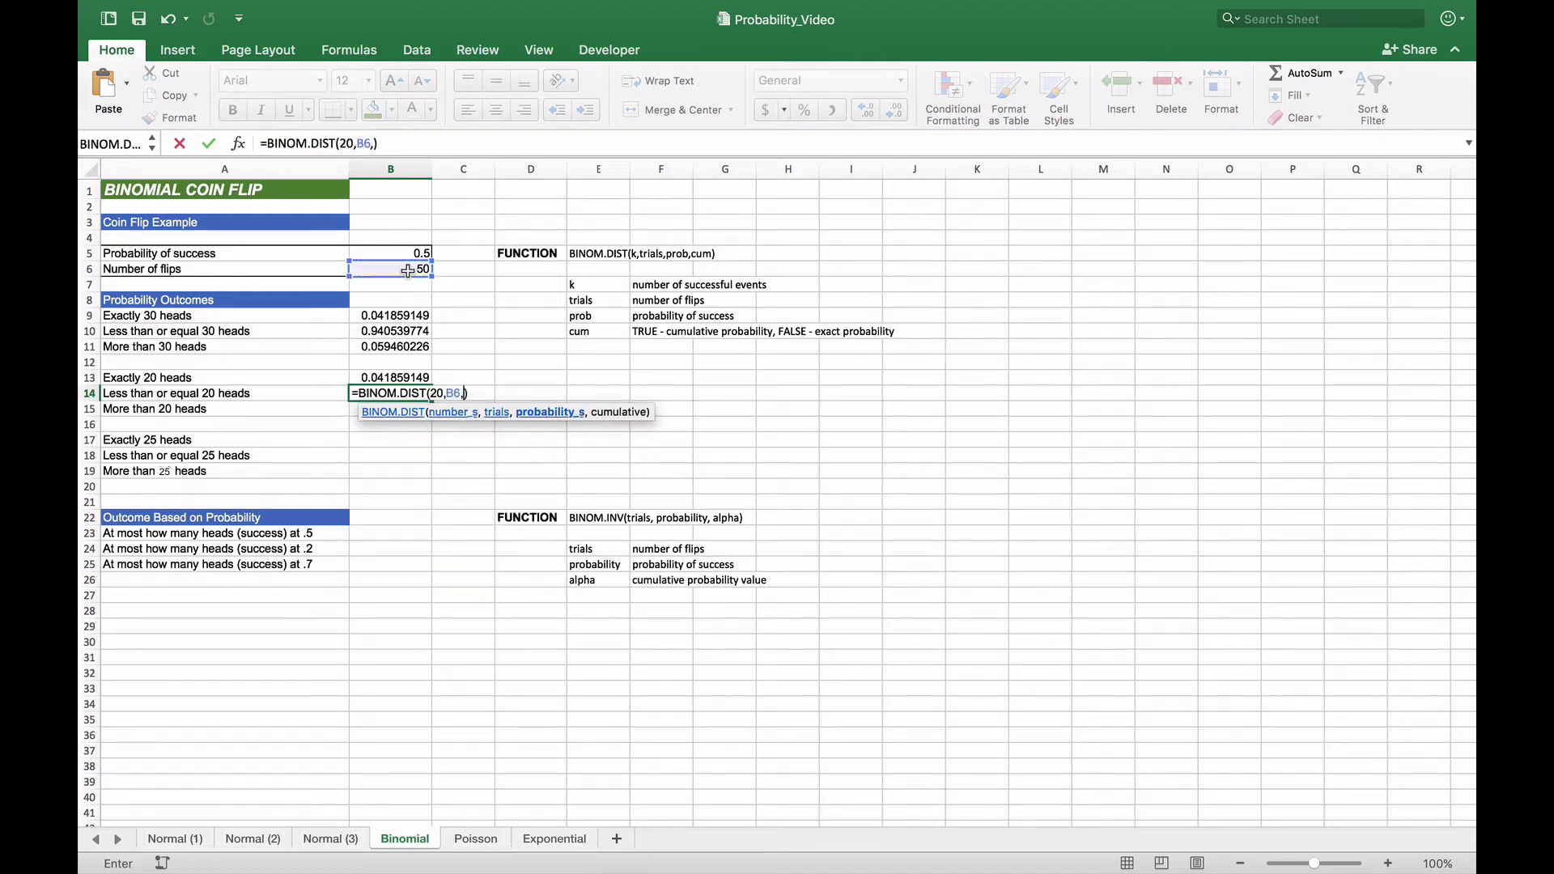
click(411, 254)
text(,TRUE)
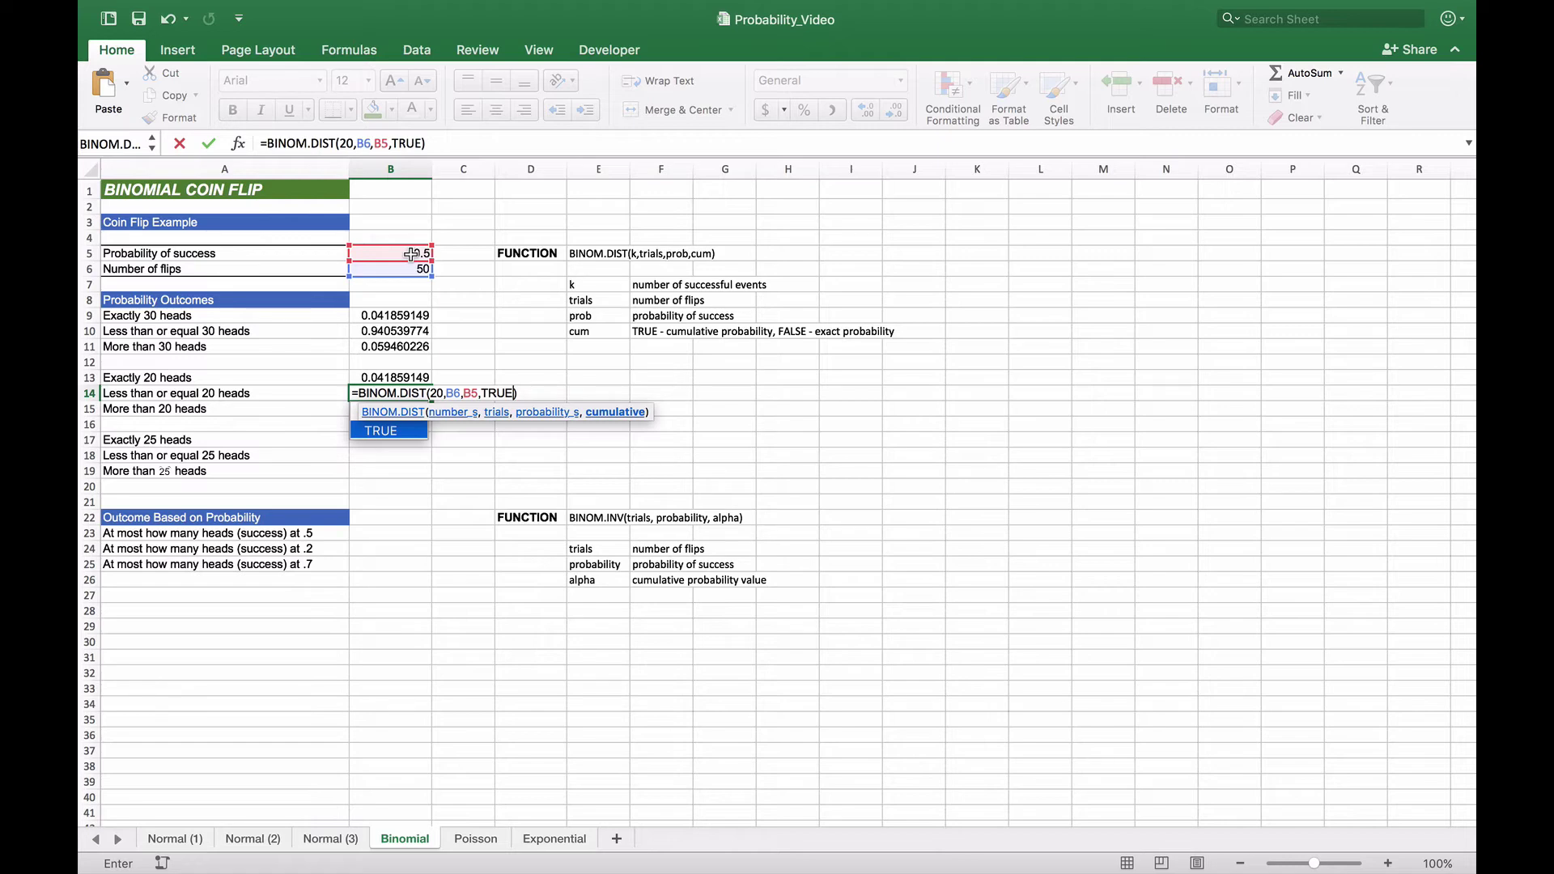
key(Return)
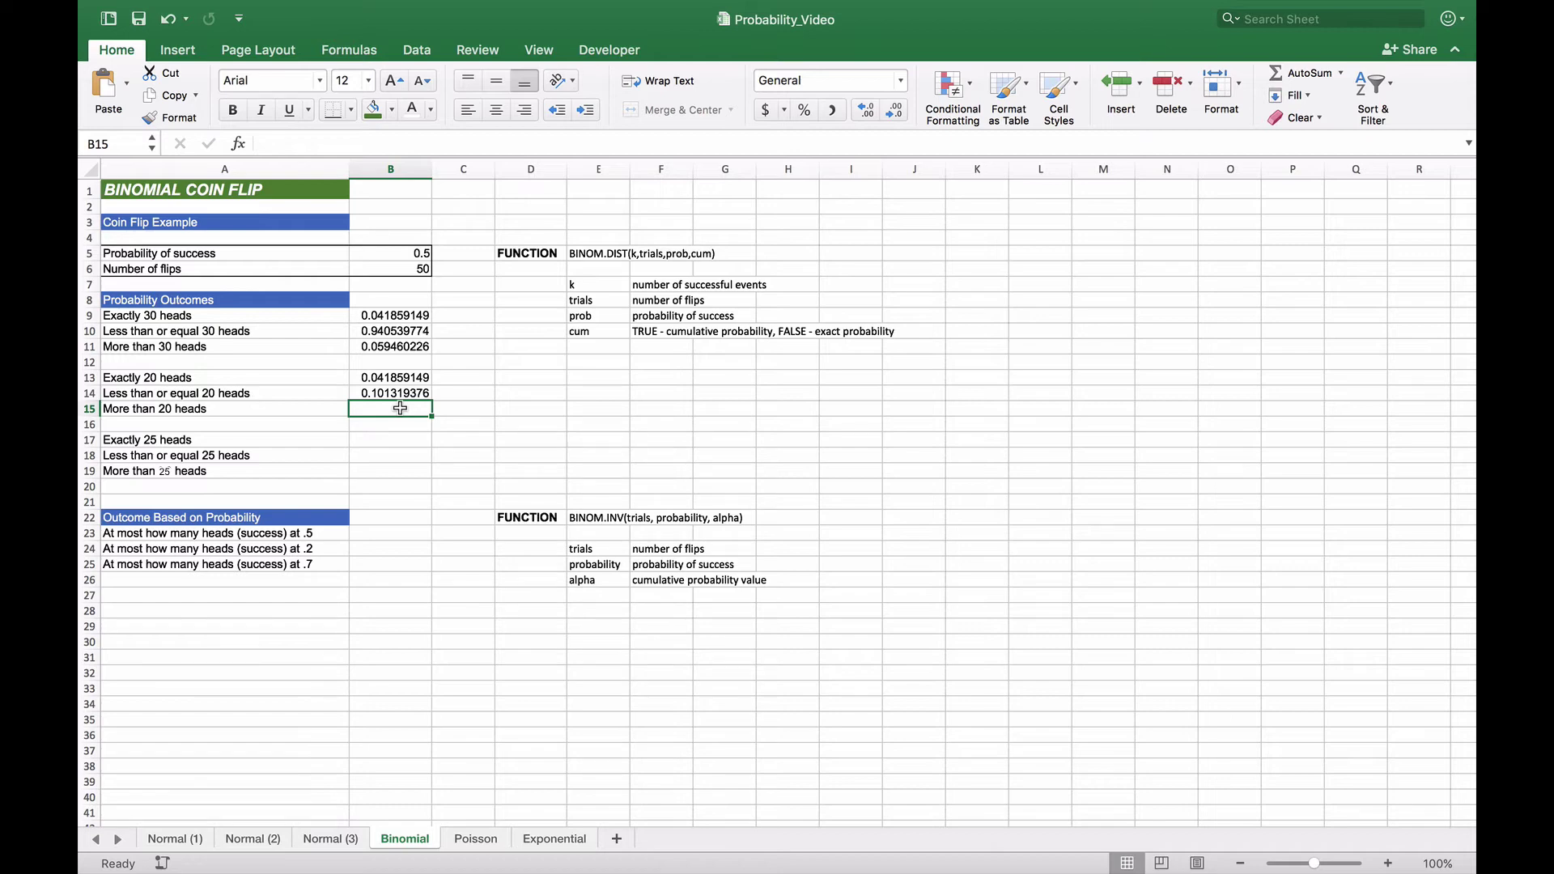
text(=1)
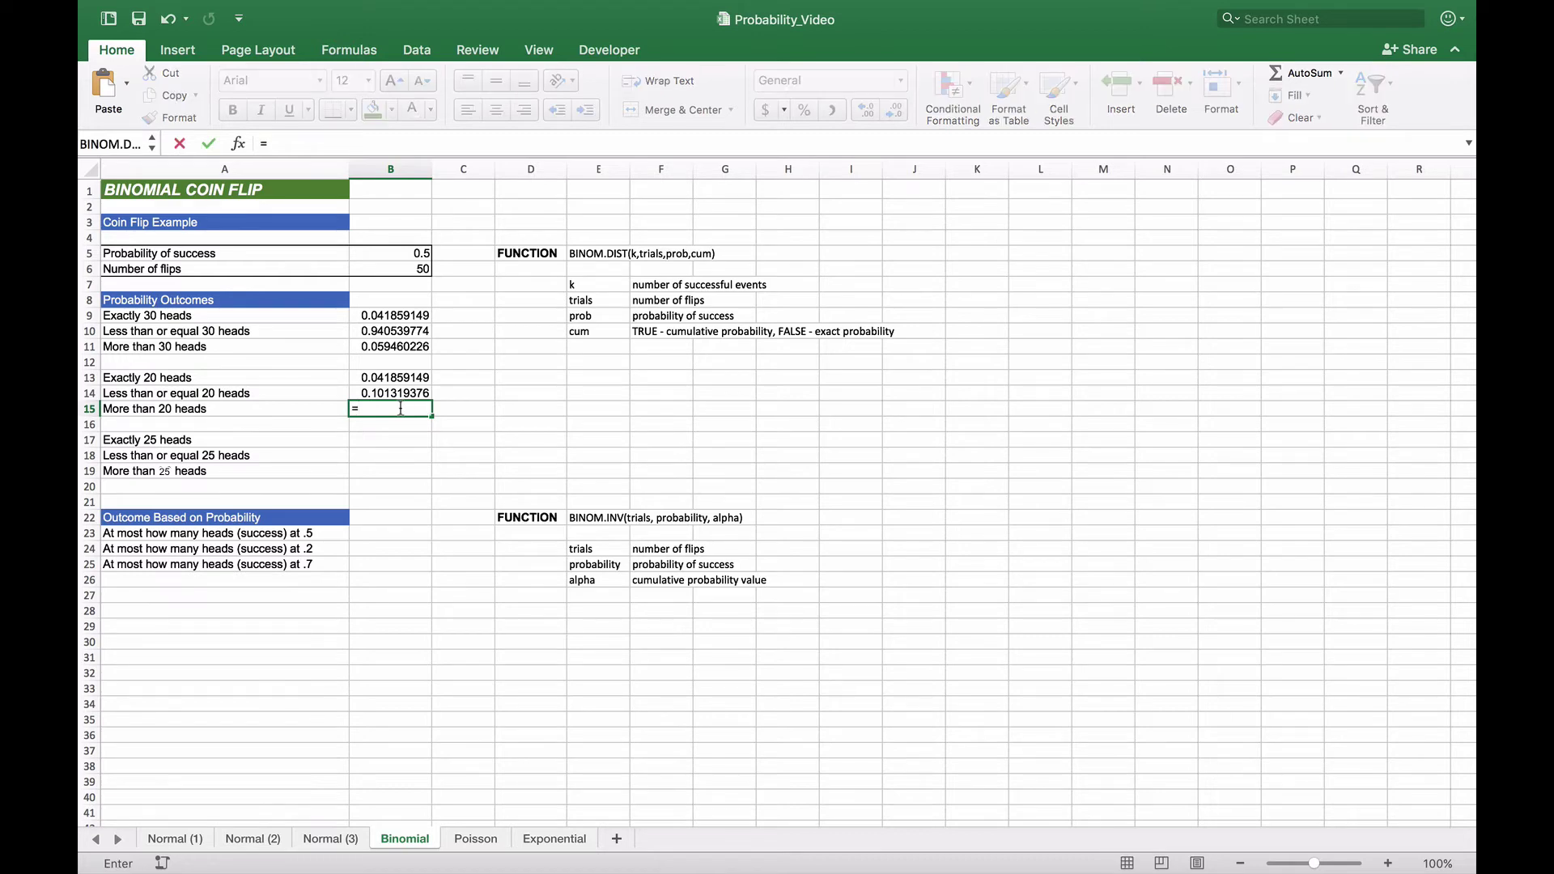
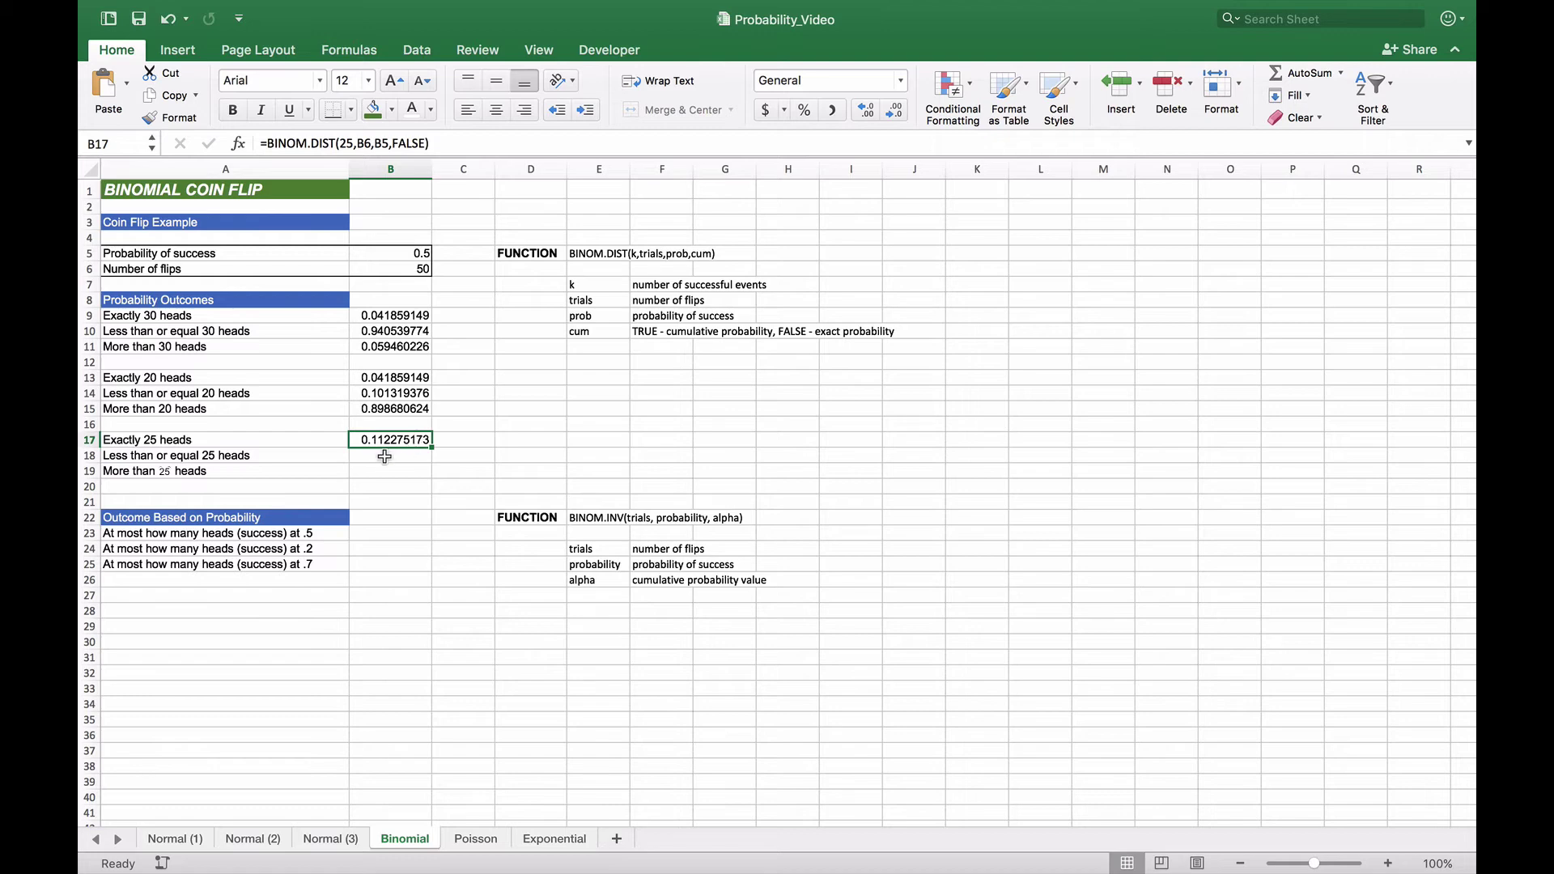
Calculate the probability of 25 or fewer heads in B18 with =BINOM.DIST(25, B6,B5,TRUE).
click(385, 456)
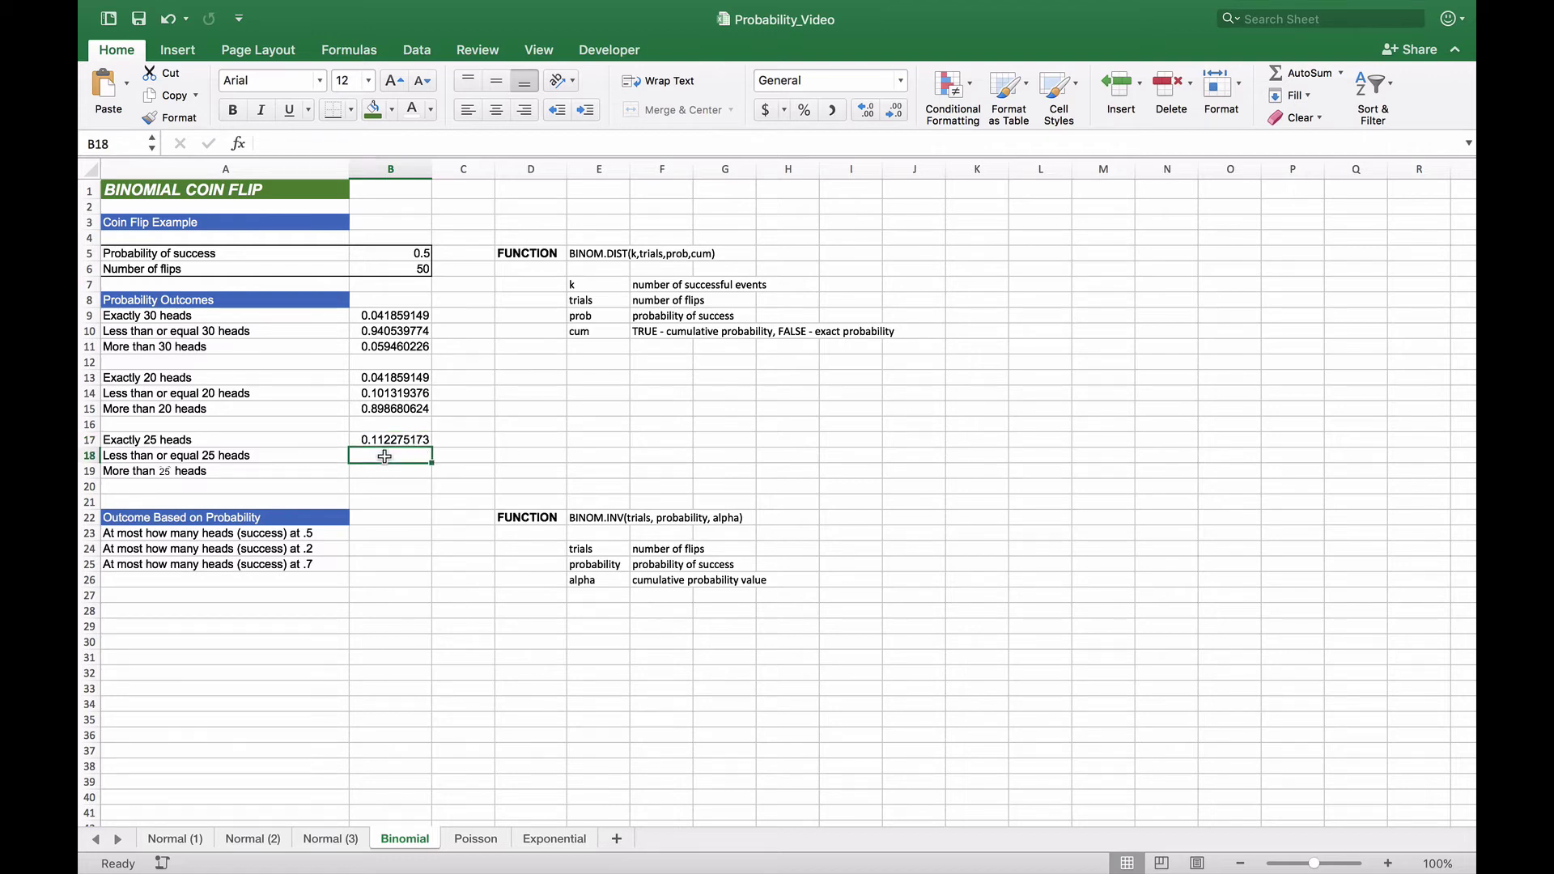
text(=BIN)
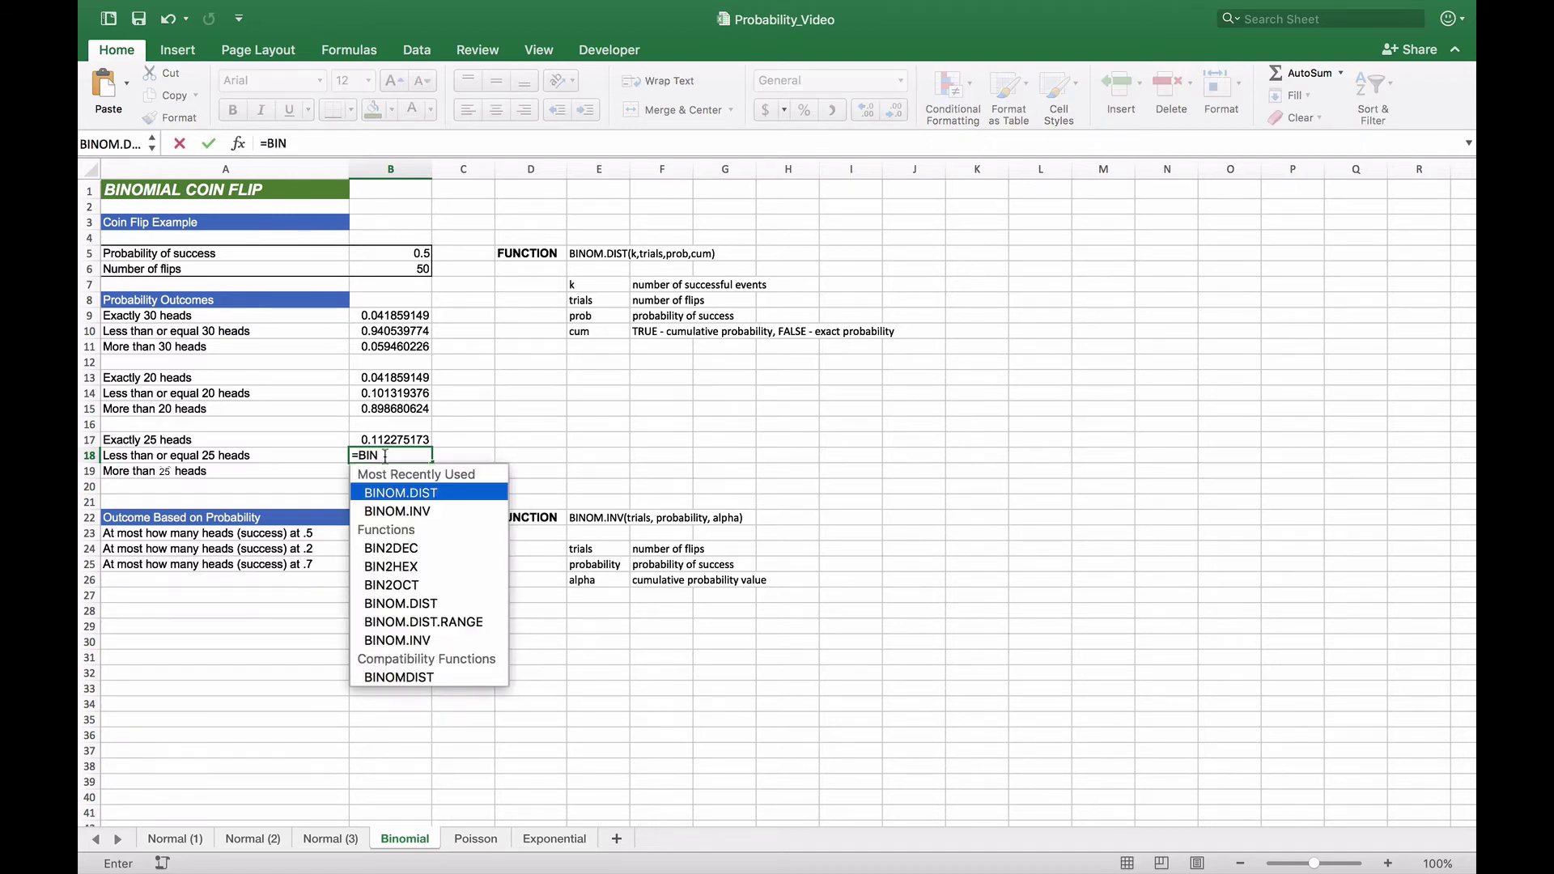
key(Tab)
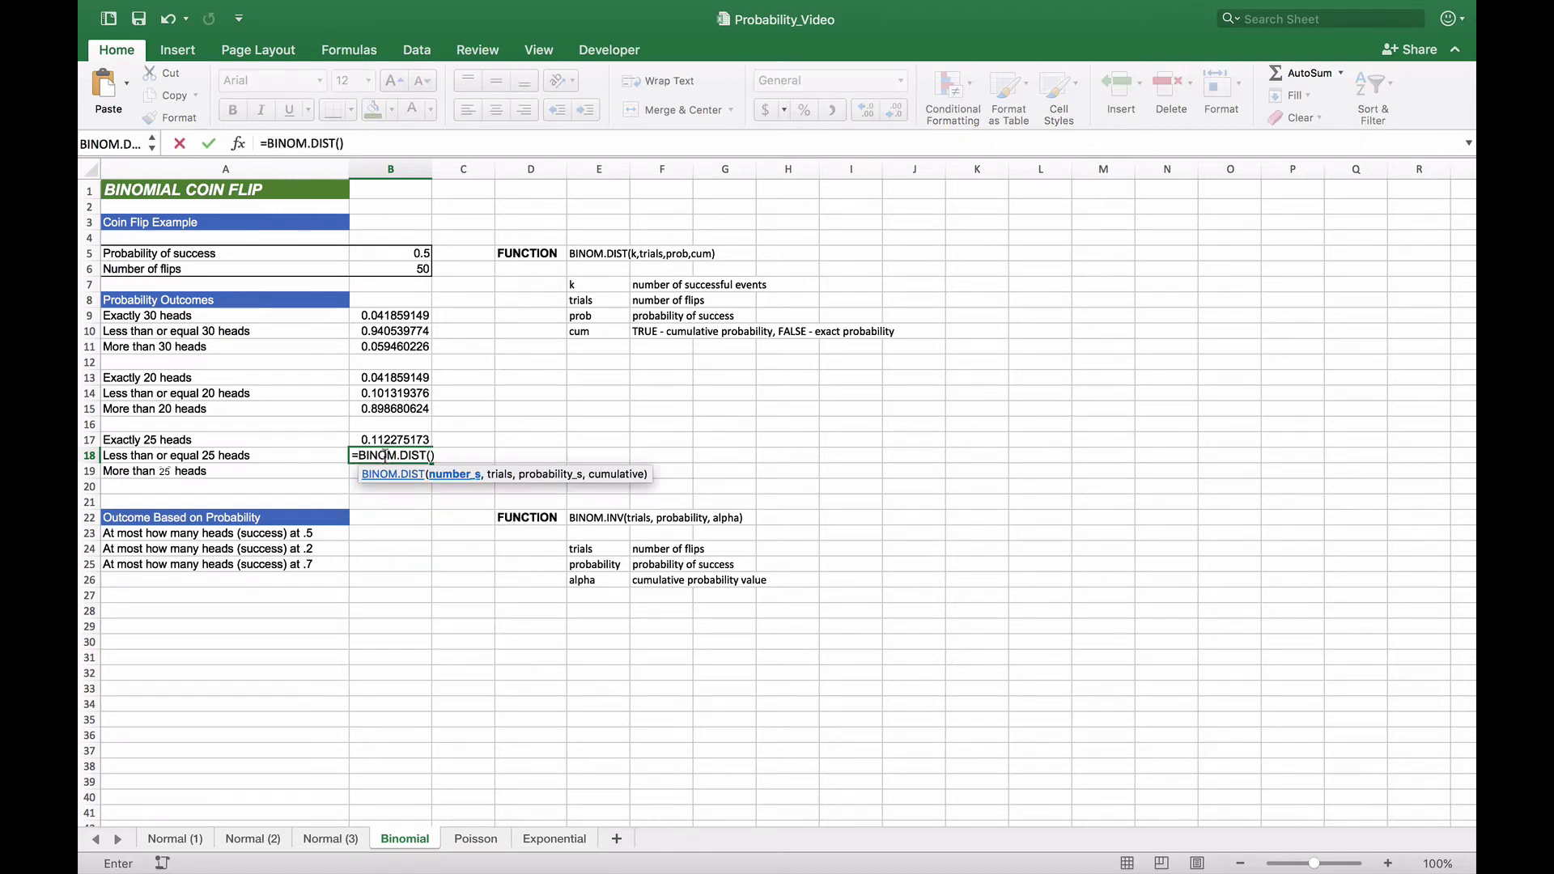
text(25,)
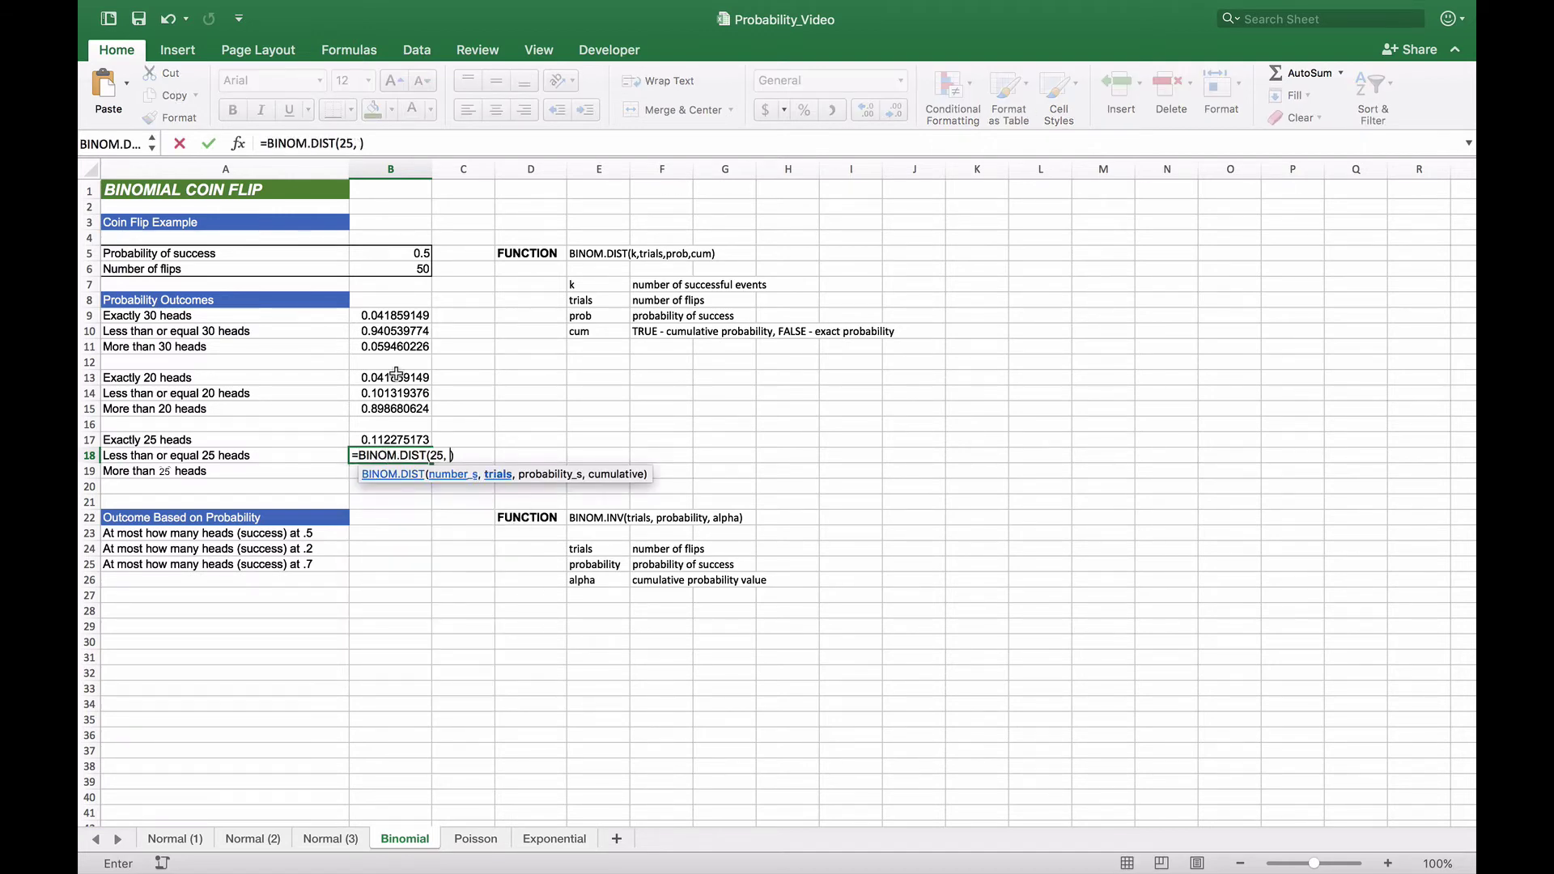
click(401, 268)
text(,)
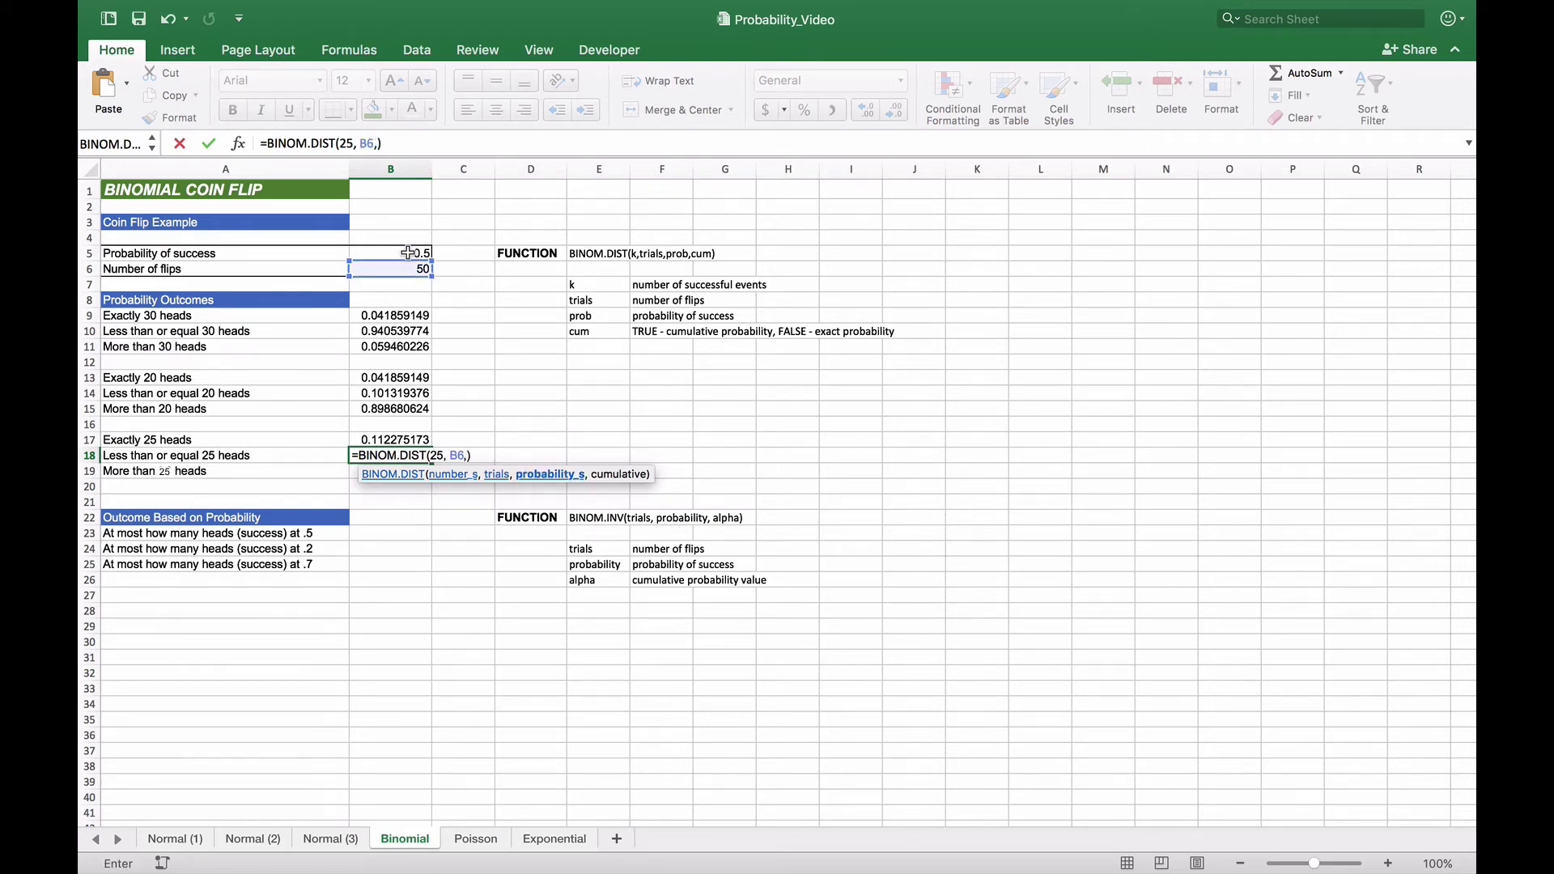
click(408, 253)
text(,TRUE)
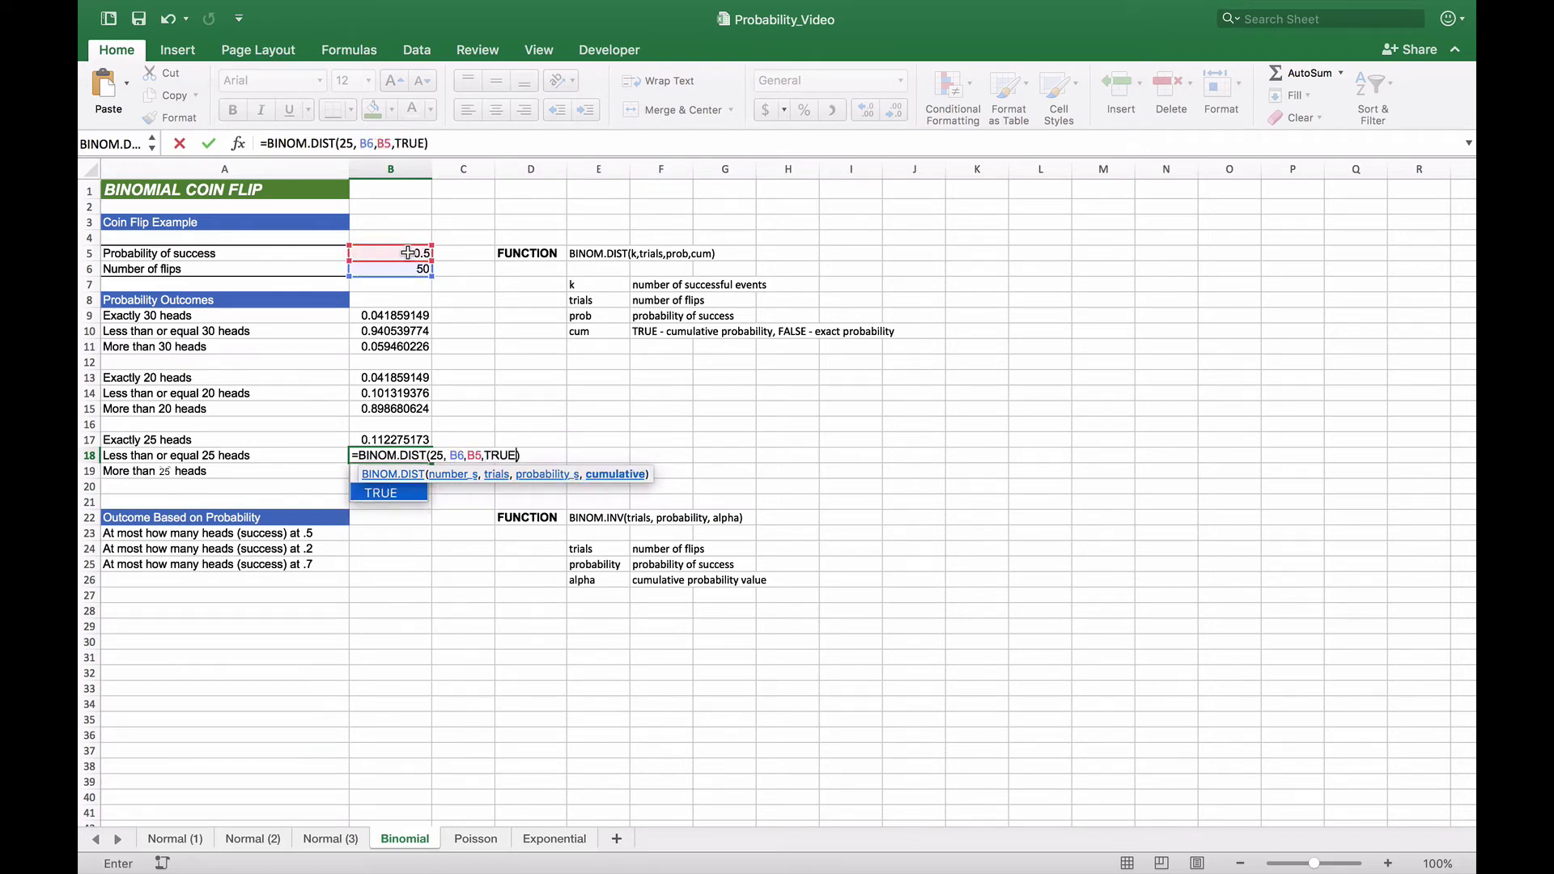
key(Return)
key(Up)
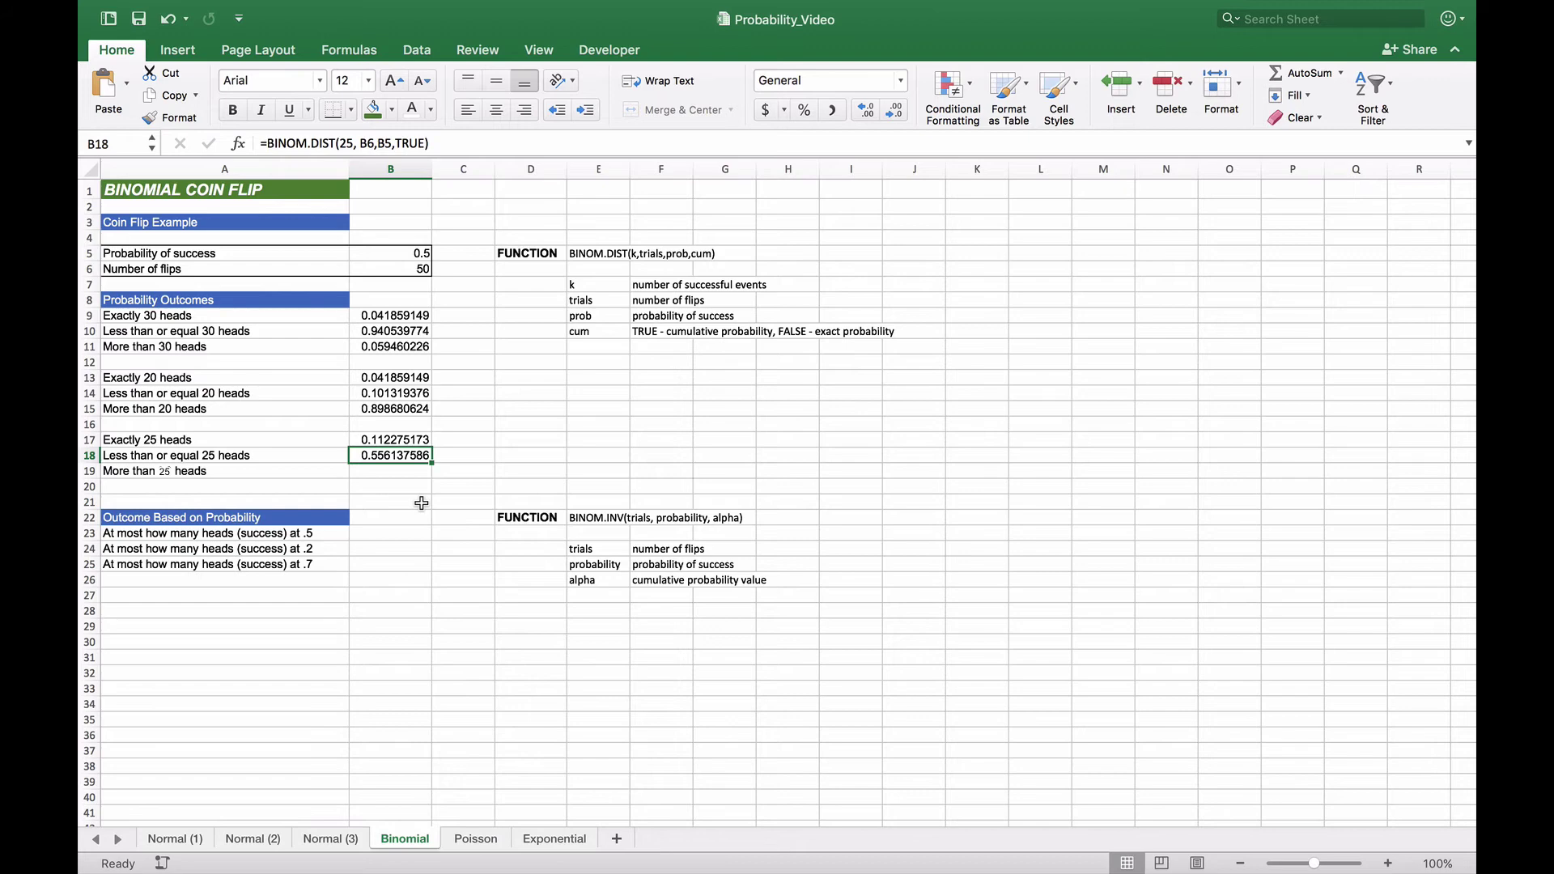
Calculate the probability of more than 25 heads in B19 with =1-B18.
key(Return)
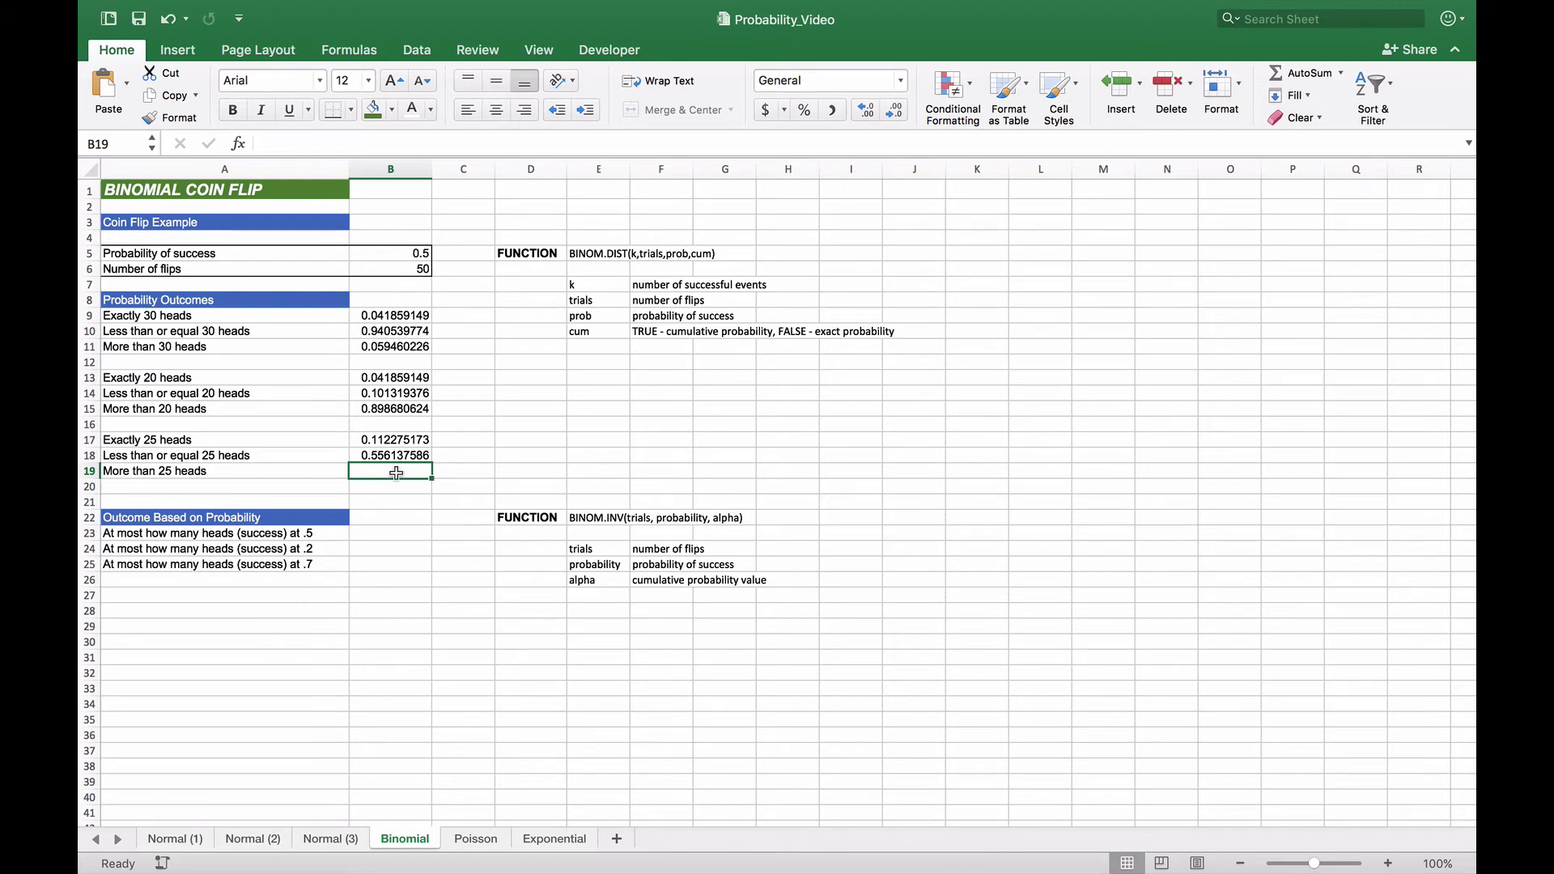
text(=1-B18)
key(Return)
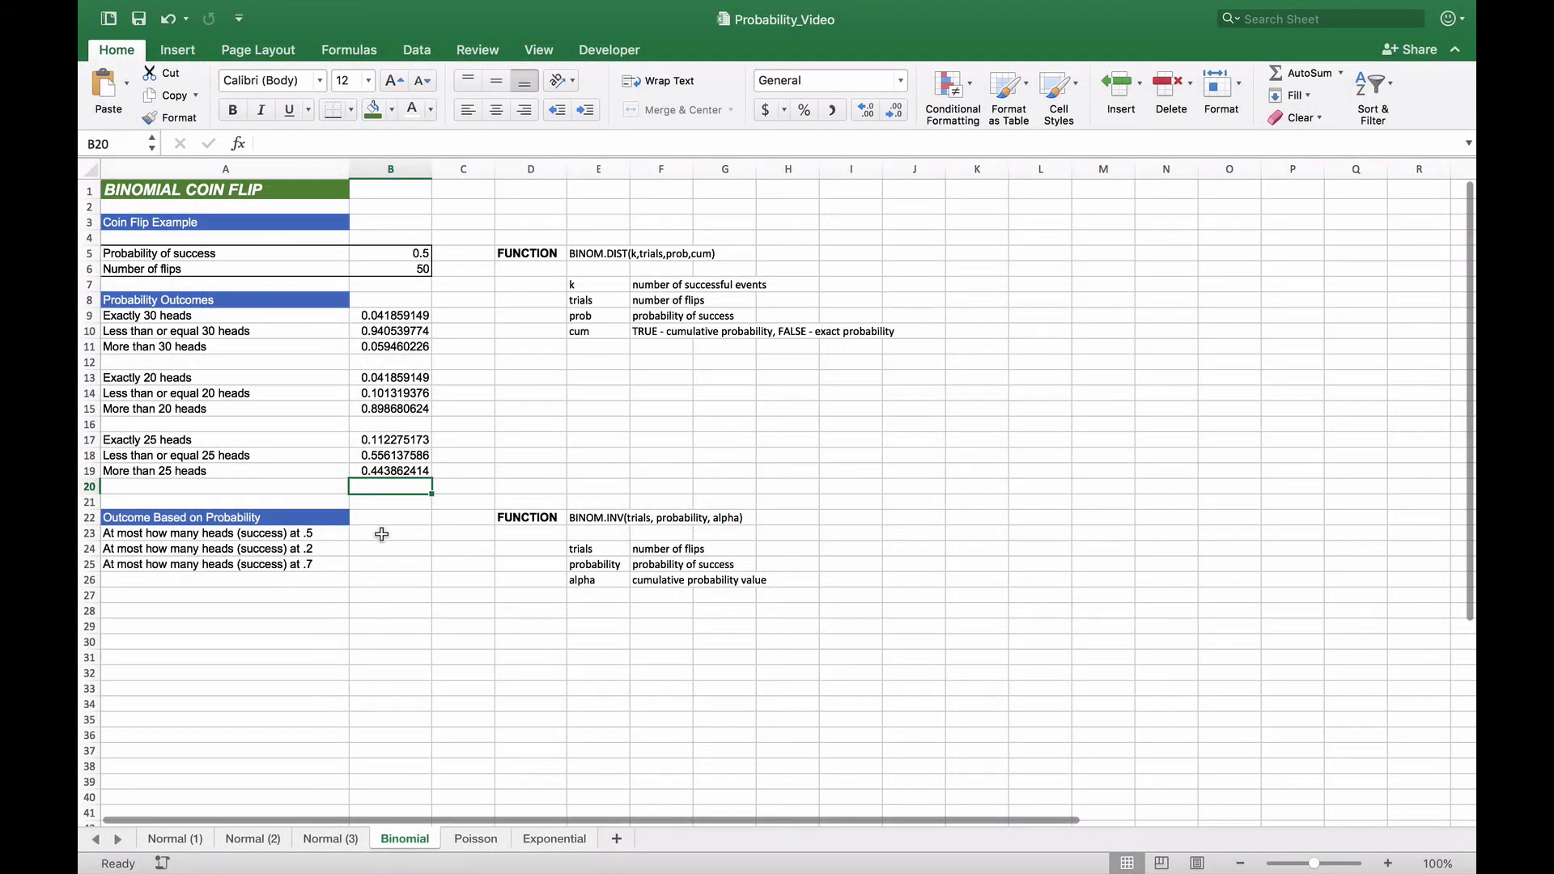
Calculate the maximum number of heads at cumulative probability .5 in B23 with =BINOM.INV(B6,B5,.5).
click(382, 533)
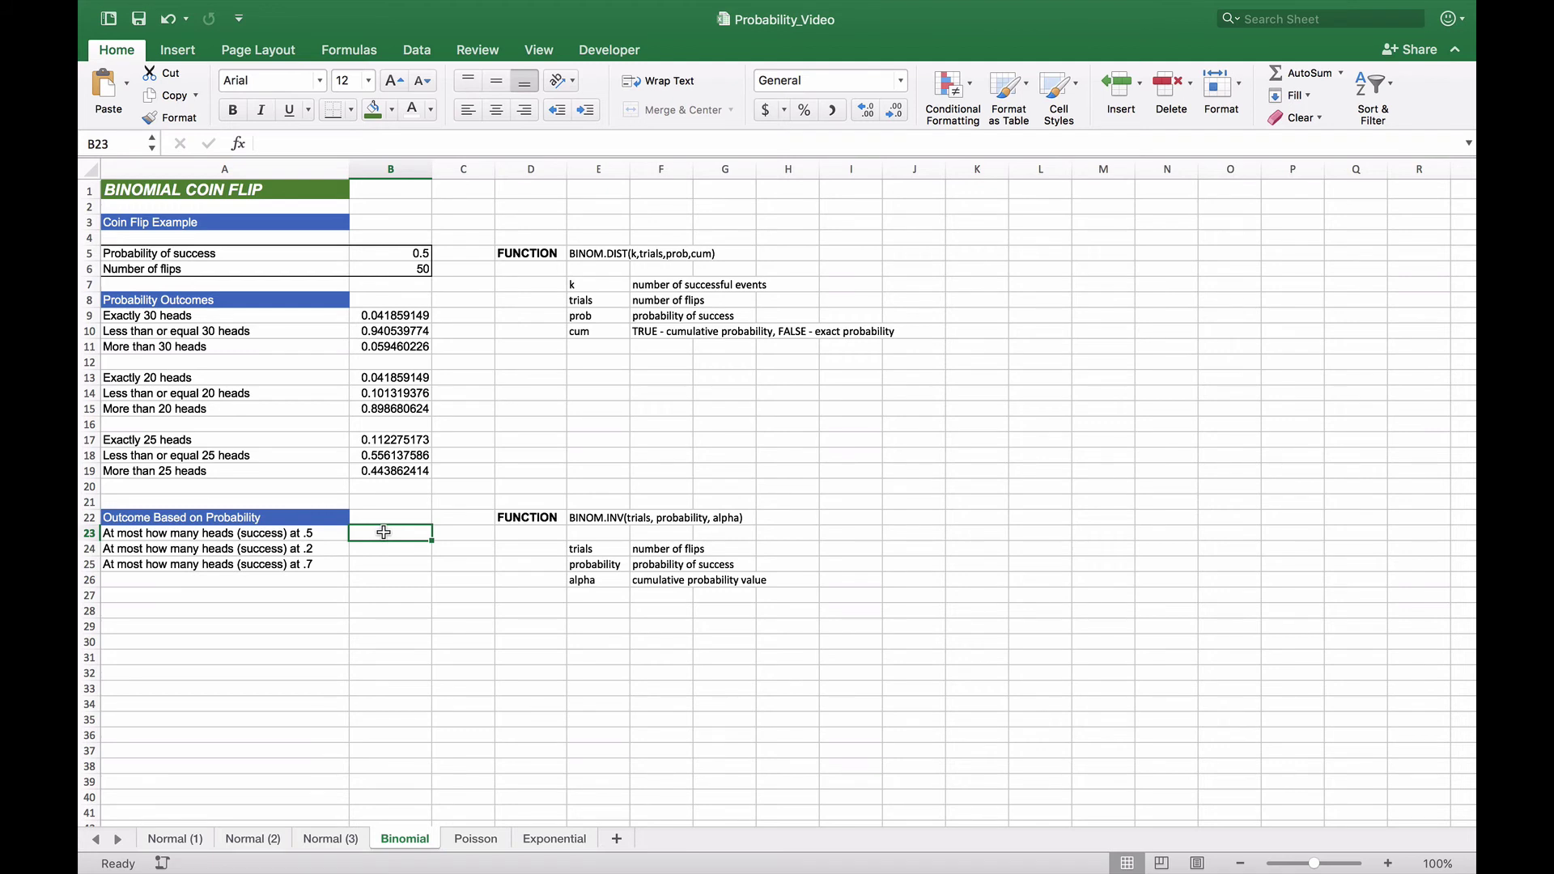
text(=bin)
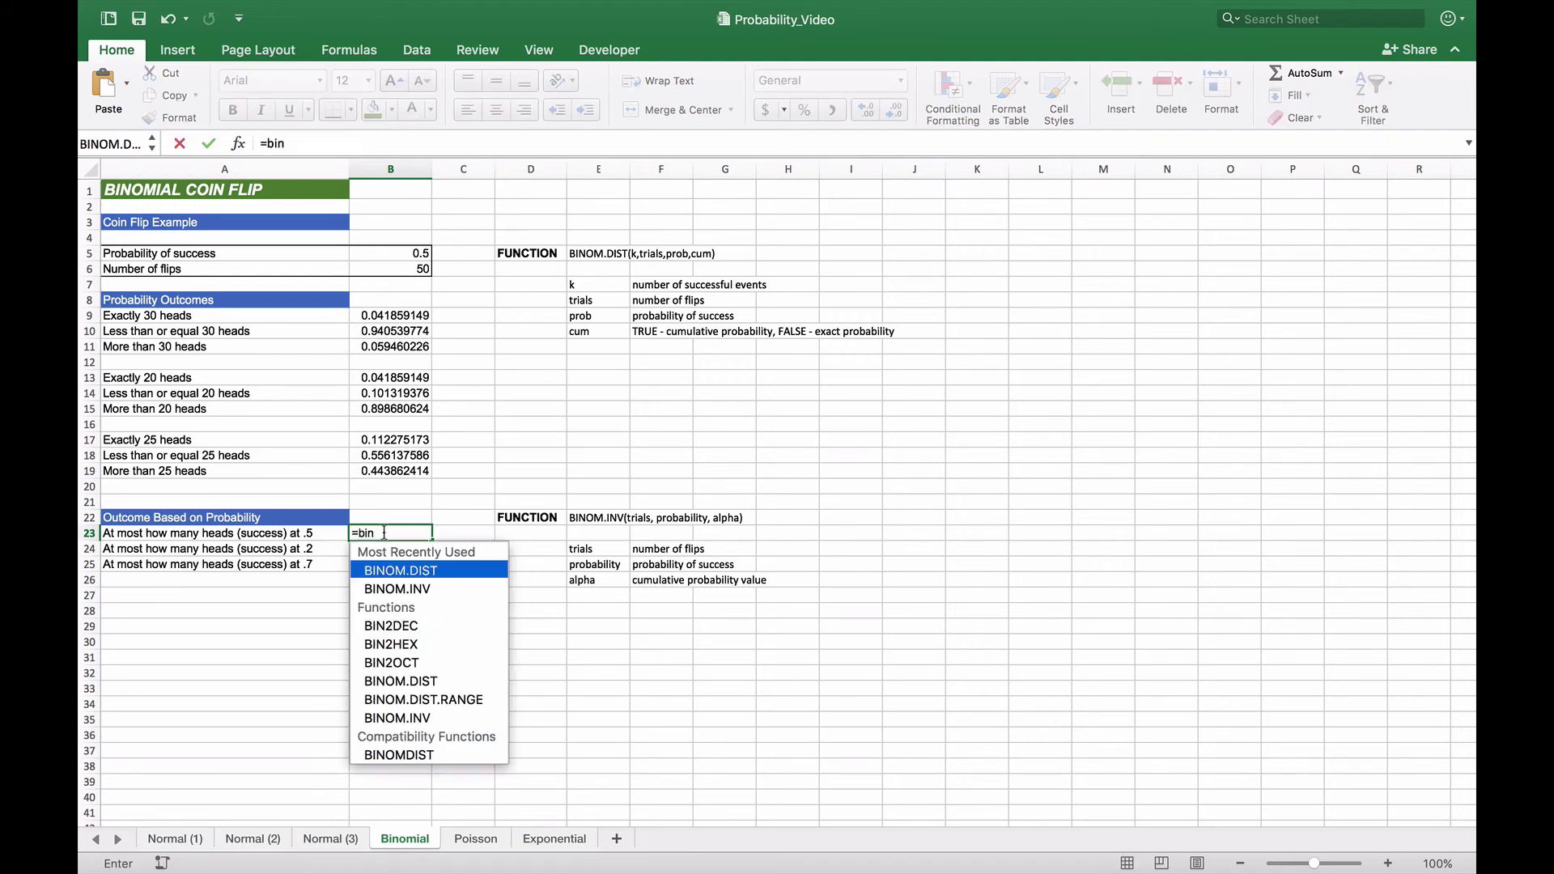
key(Down)
key(Tab)
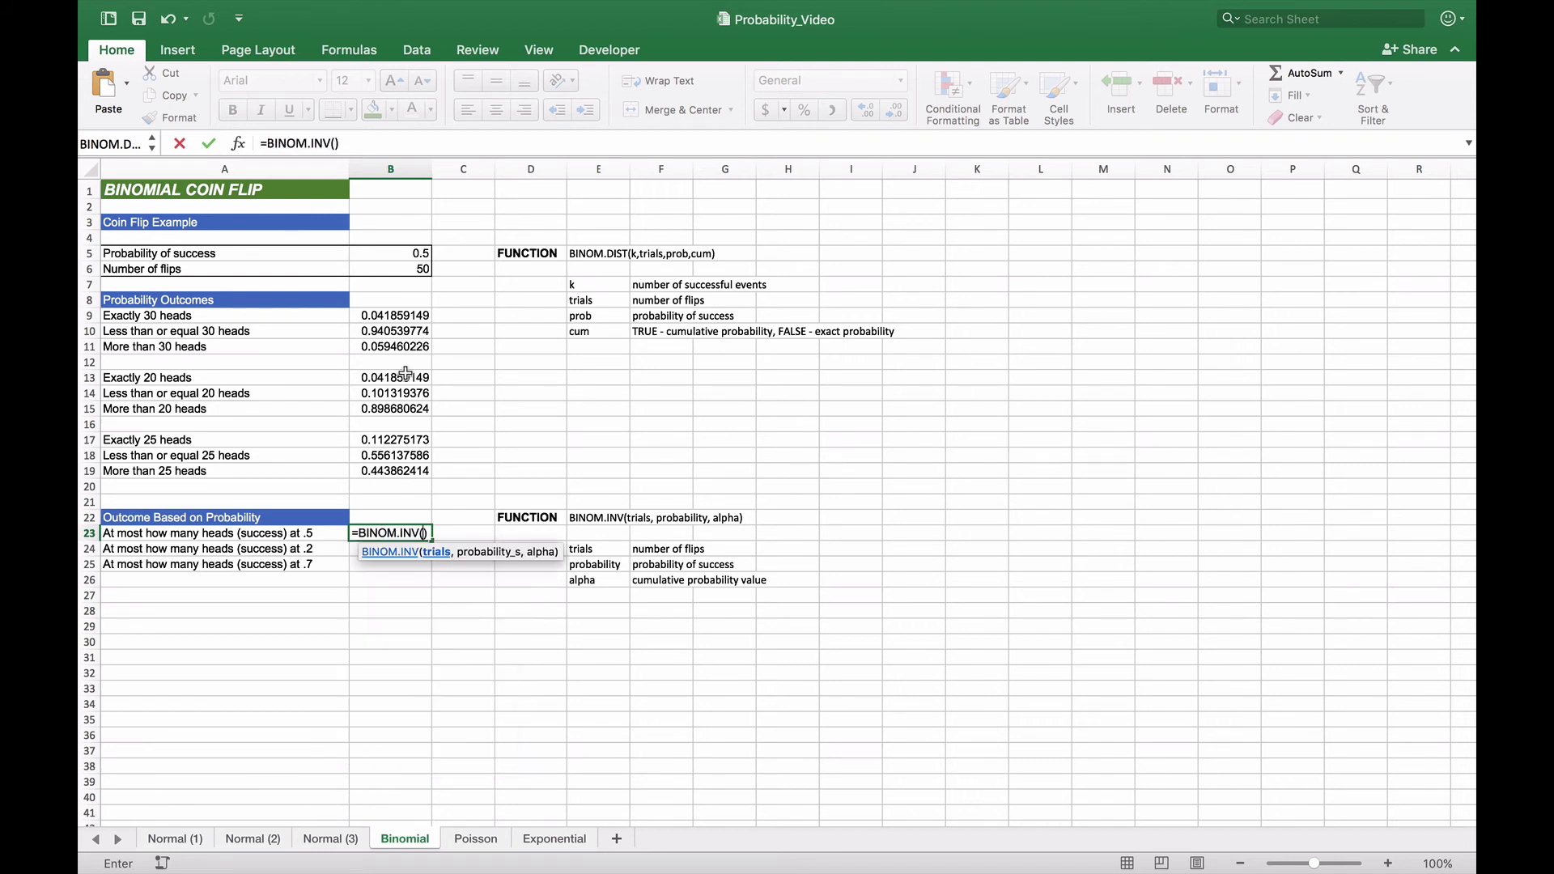
click(405, 269)
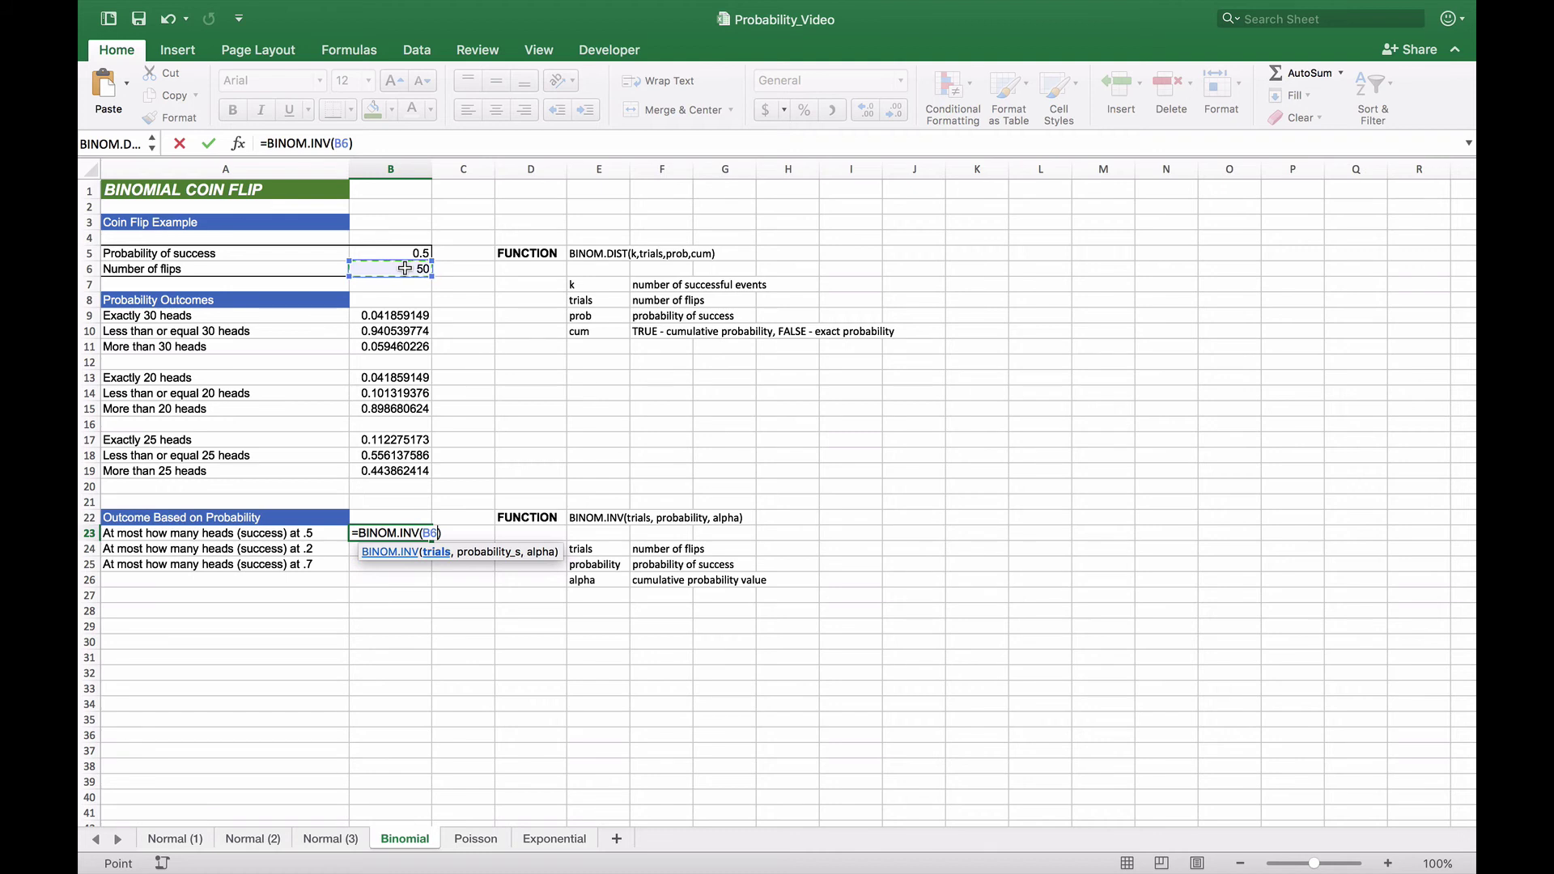
text(,)
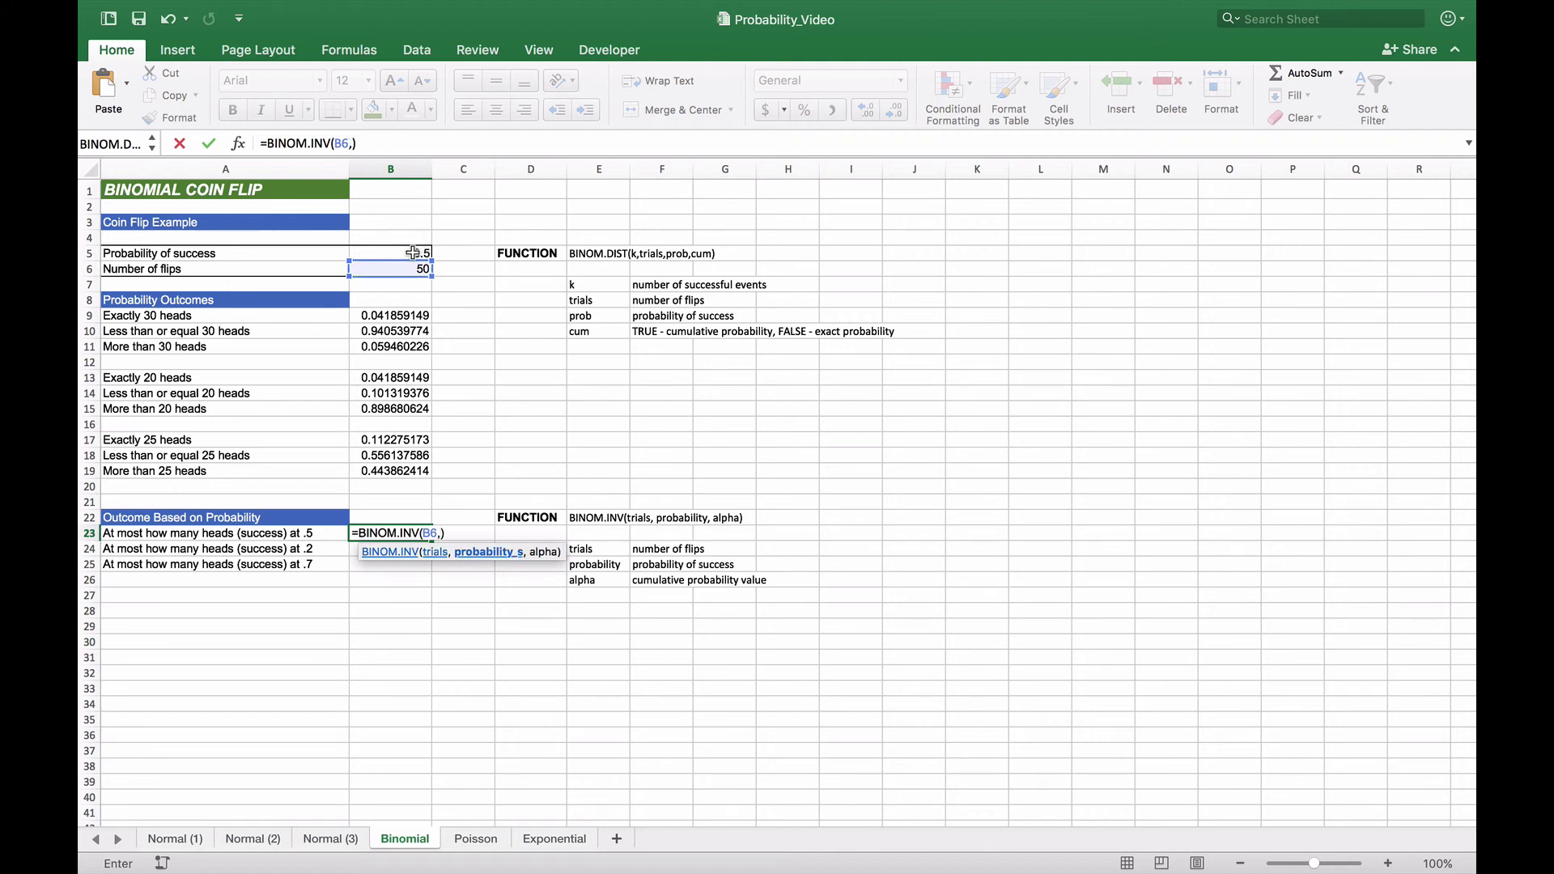
click(413, 253)
text(,)
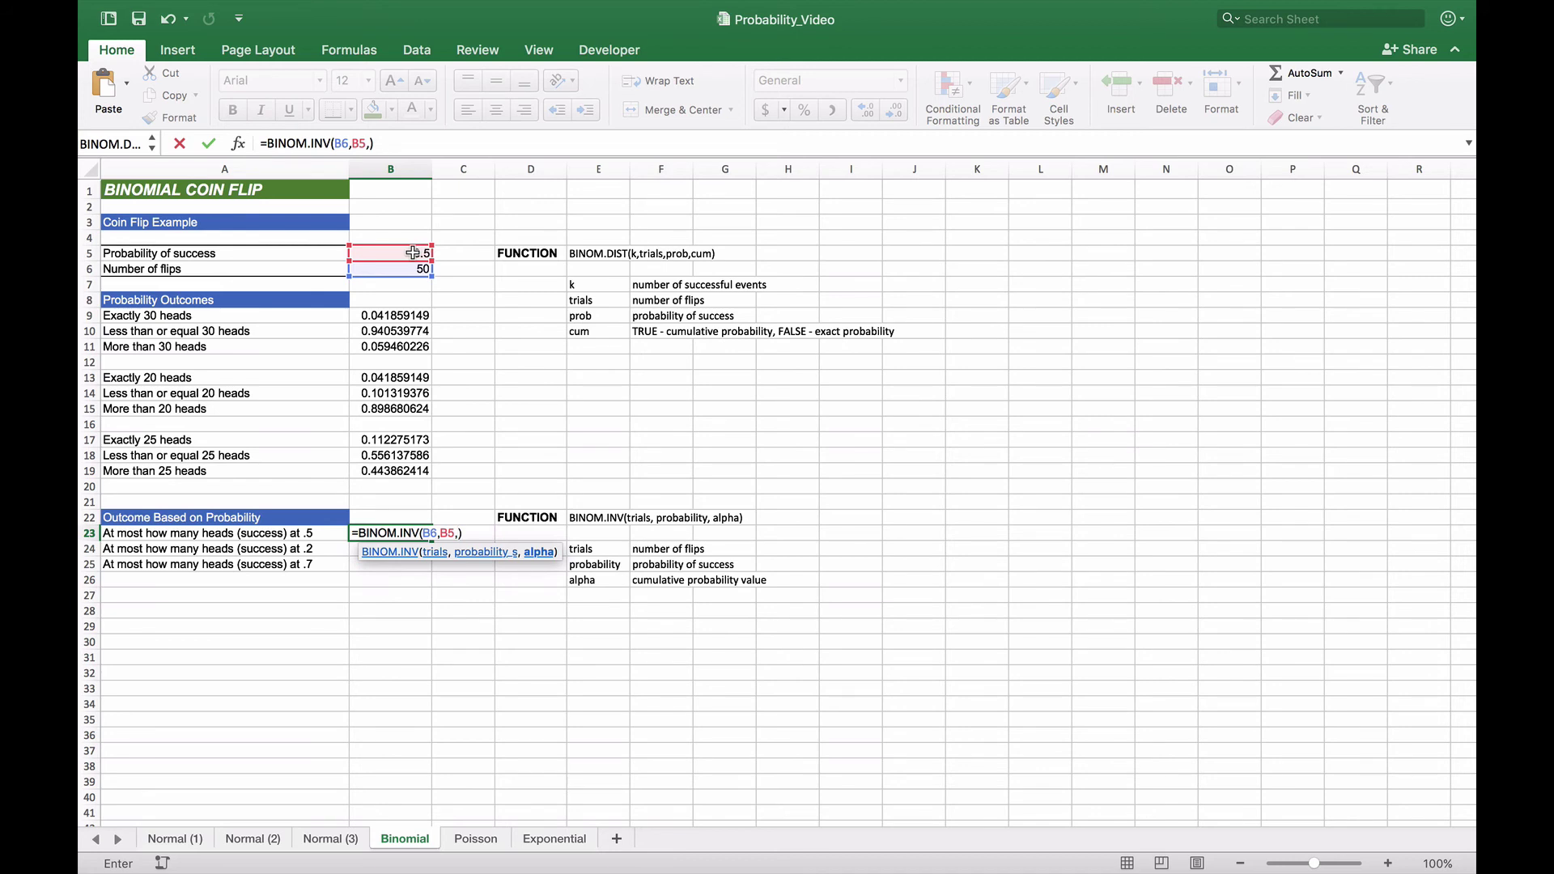
text(.5))
key(Return)
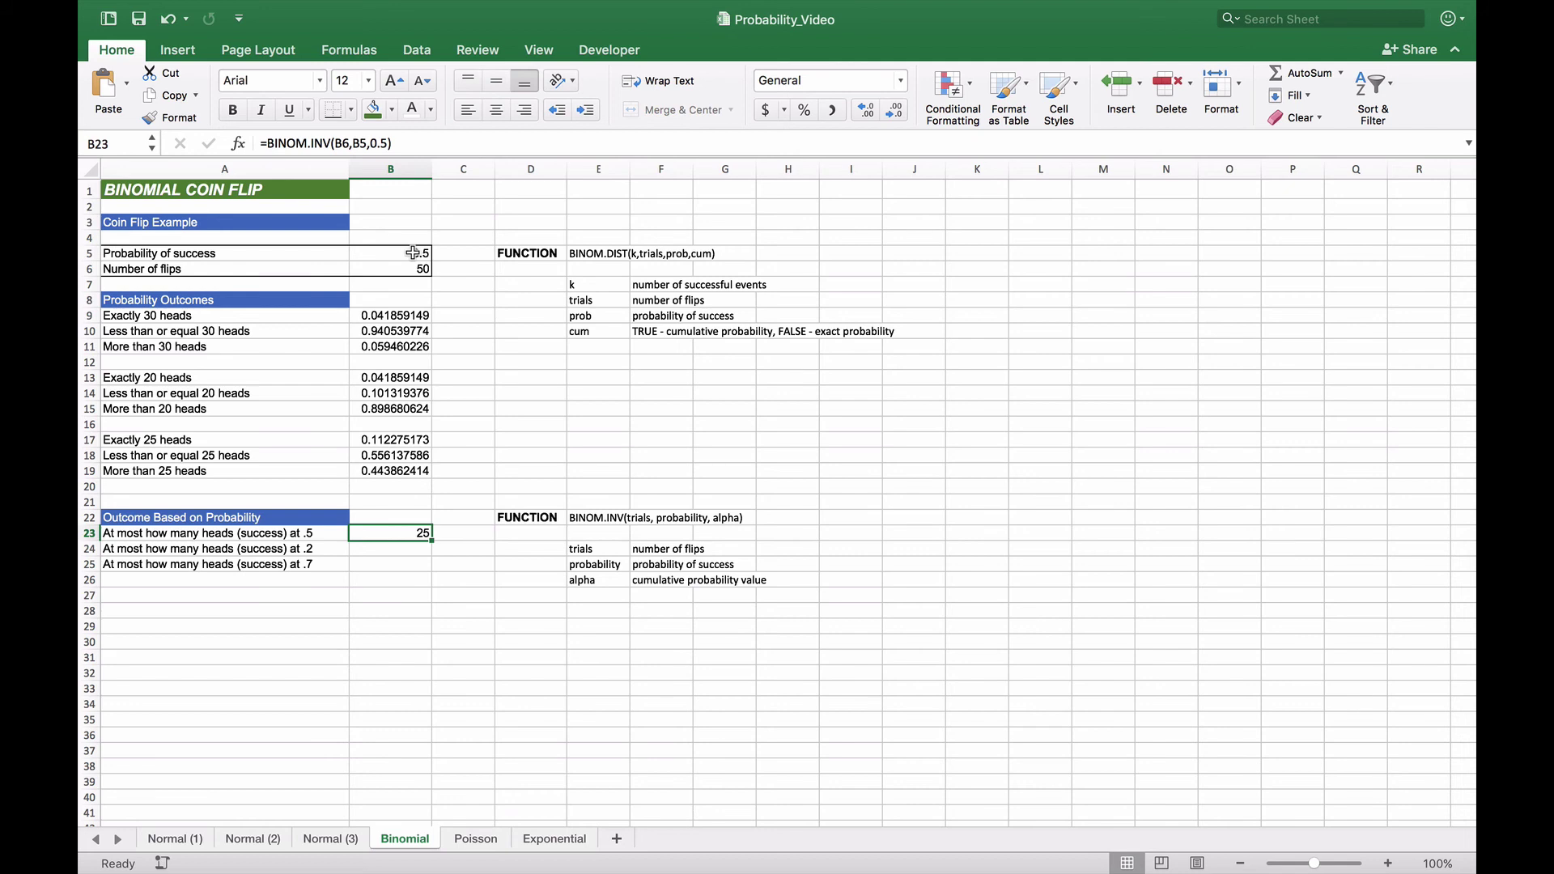
Calculate the maximum number of heads at cumulative probability .2 in B24 with =BINOM.INV(B6,B5,.2).
key(Down)
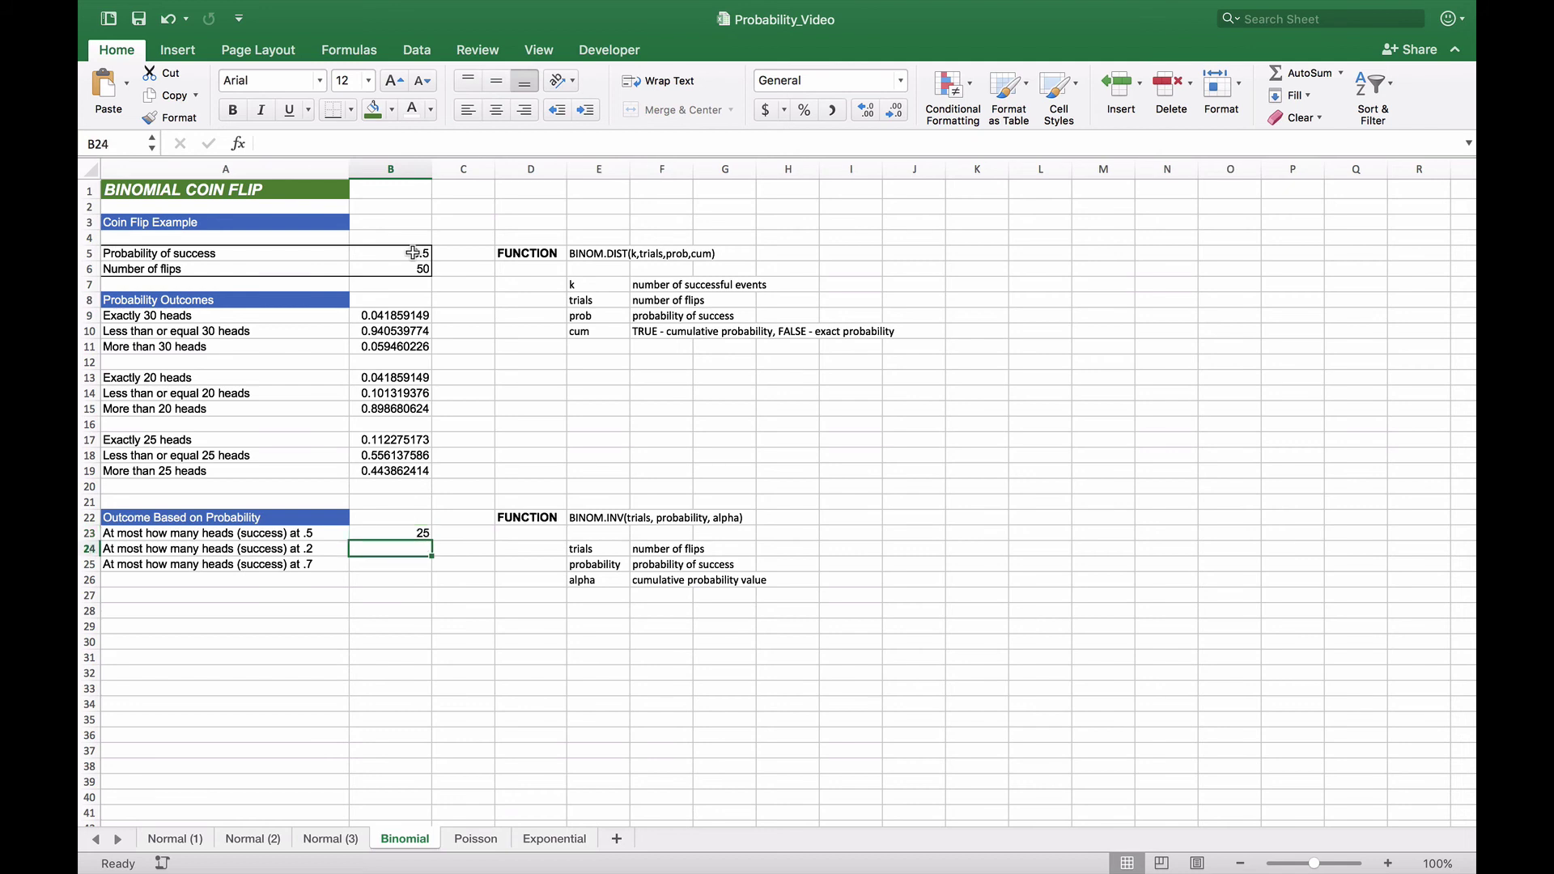
text(=binom)
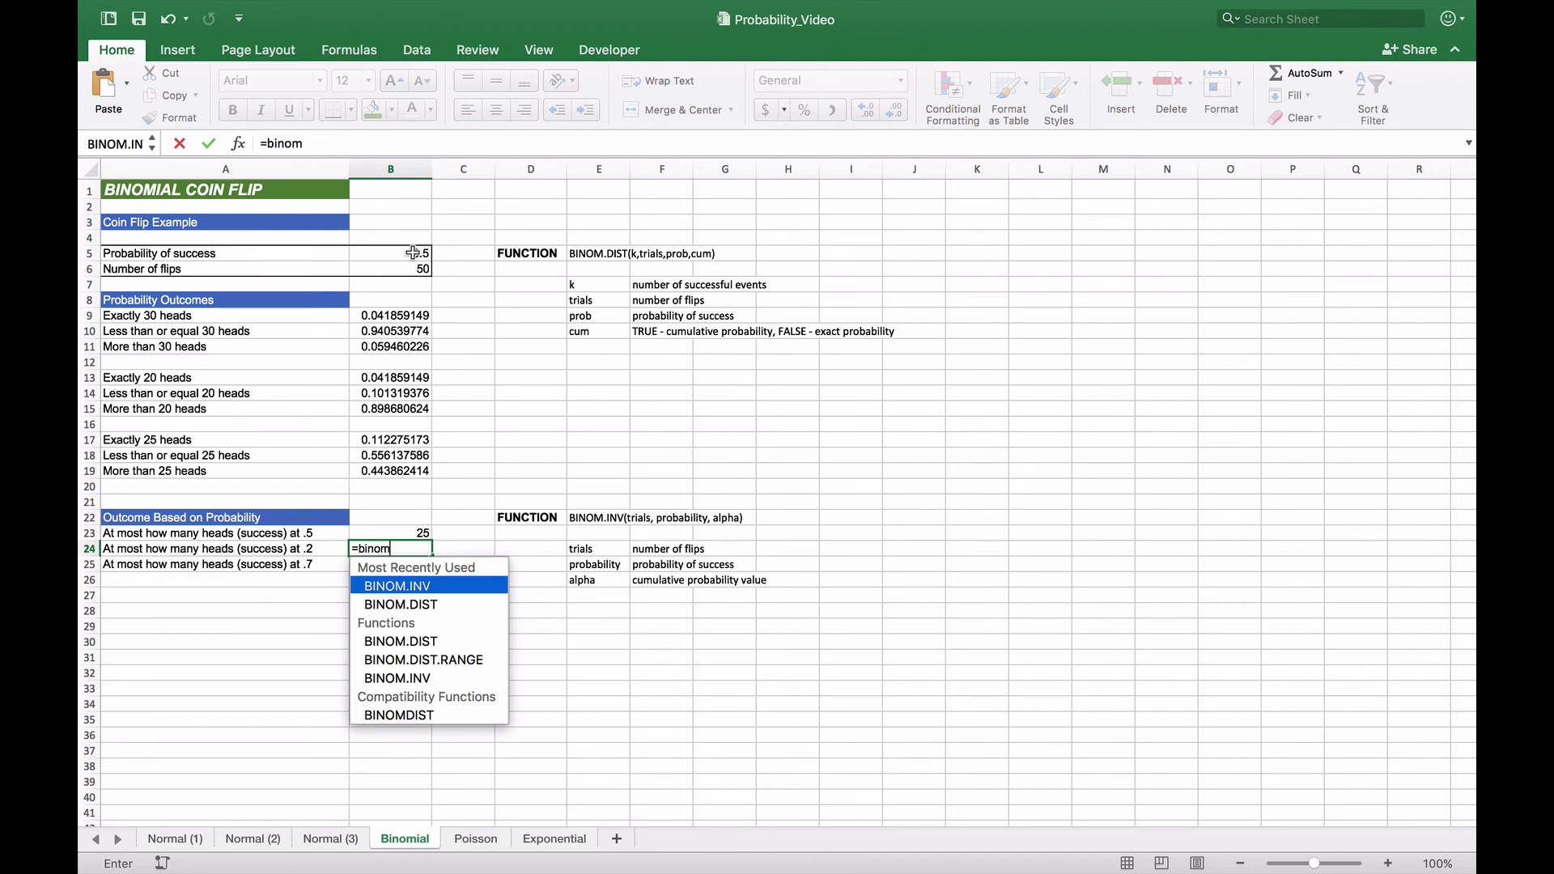
key(Tab)
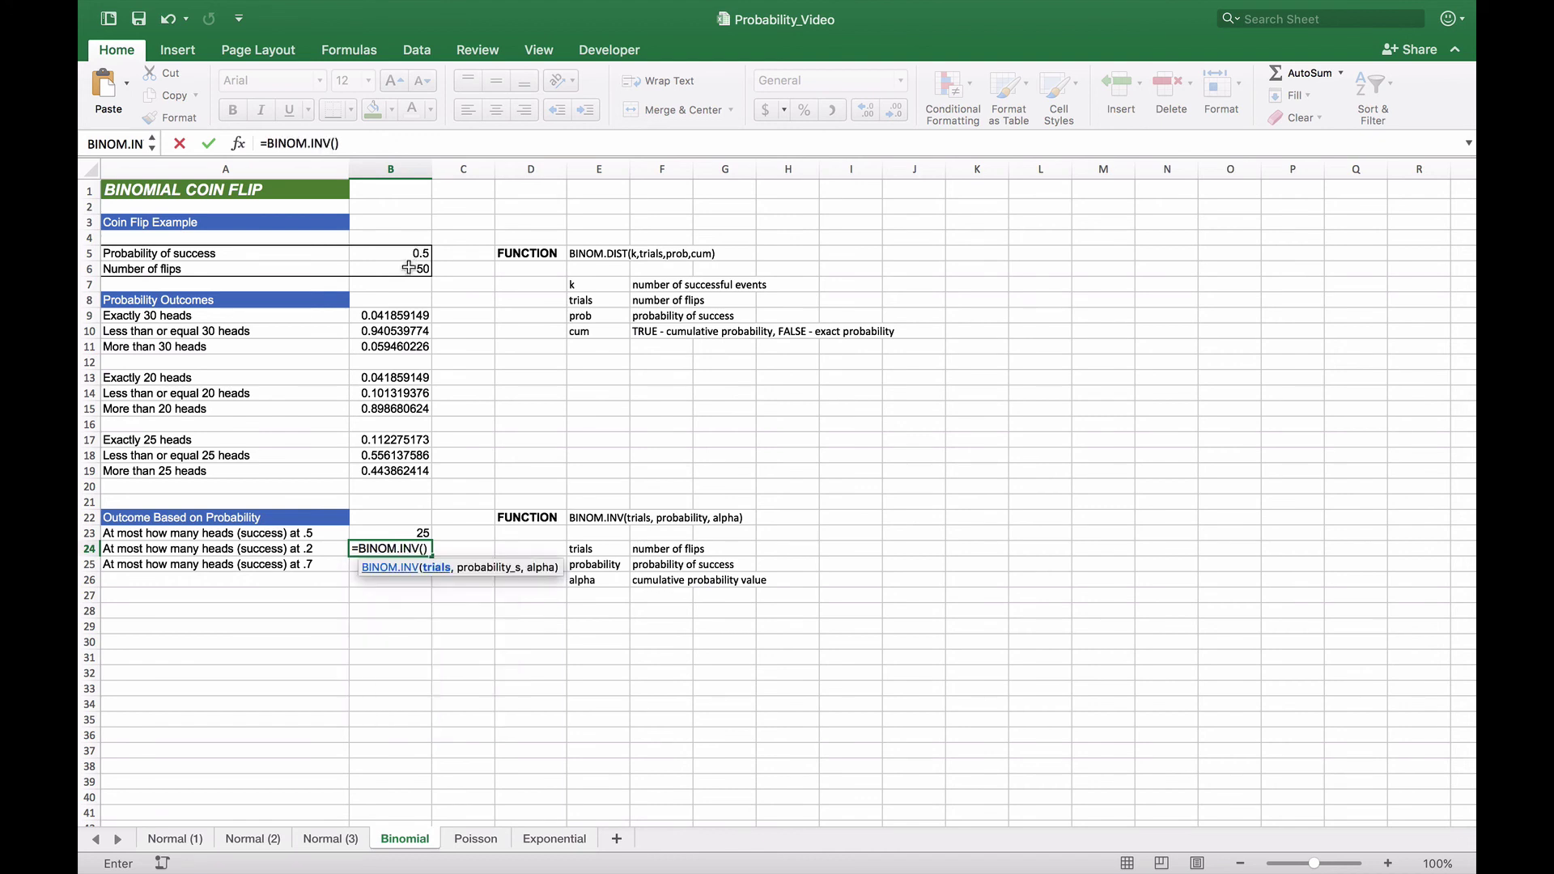
click(413, 268)
text(,)
click(413, 253)
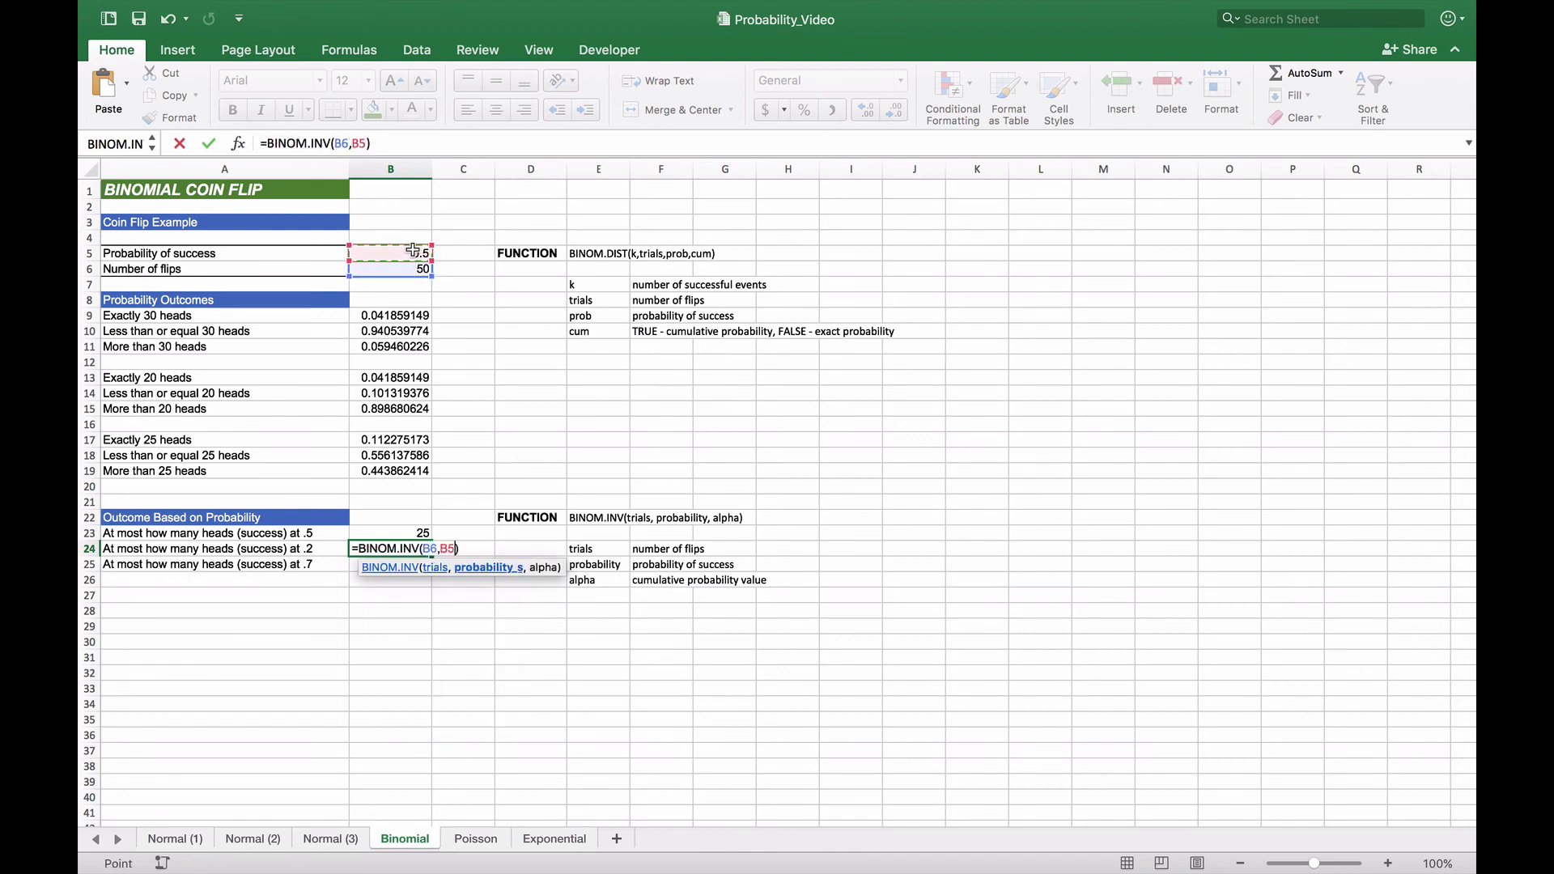
text(,)
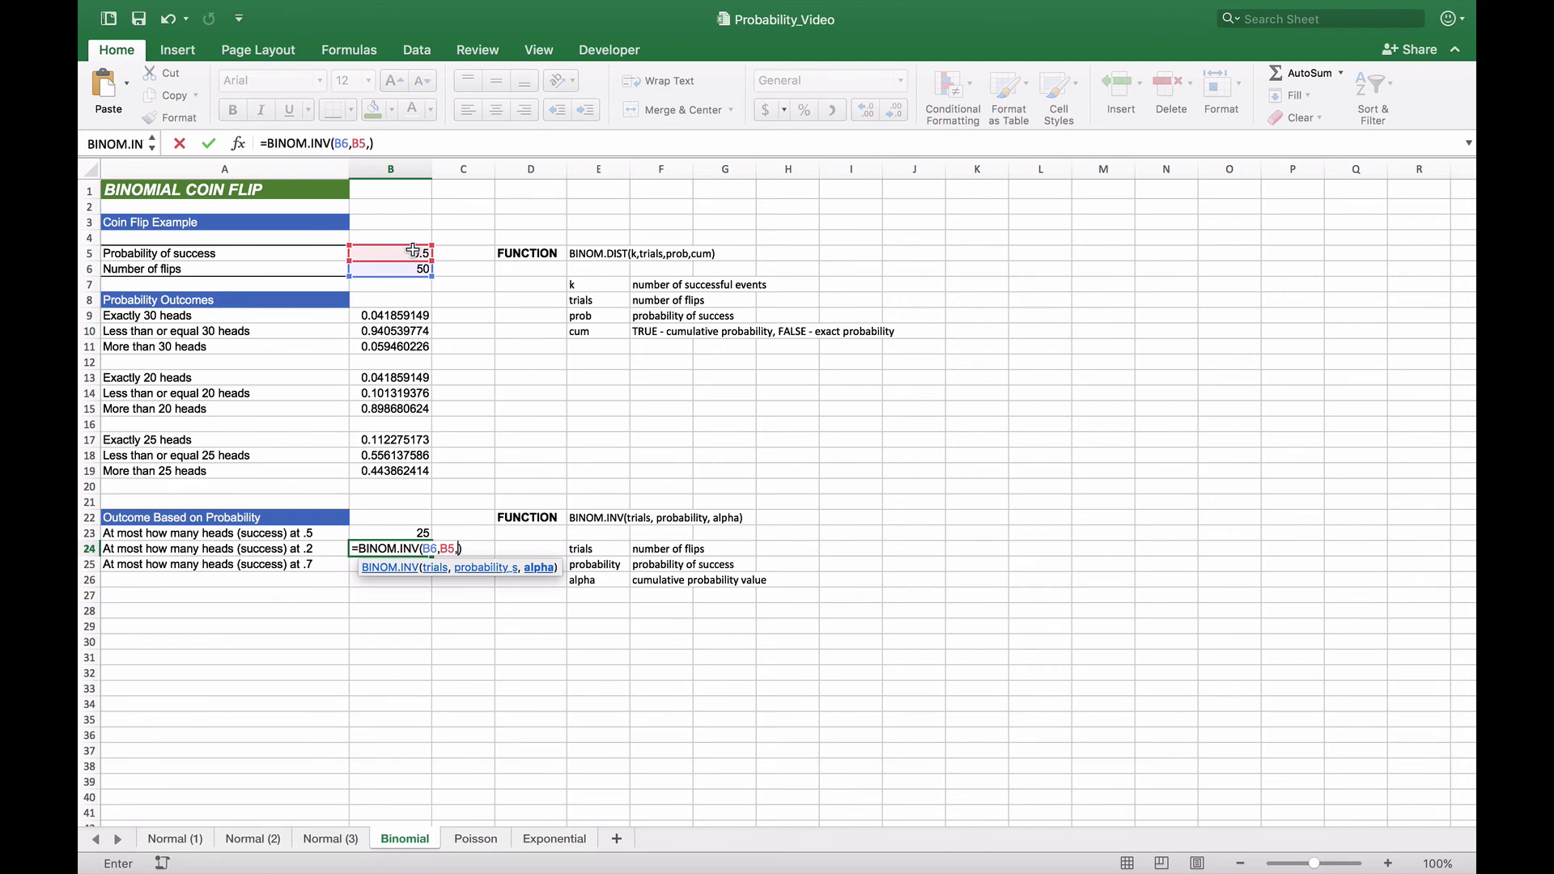
text(.2)
key(Return)
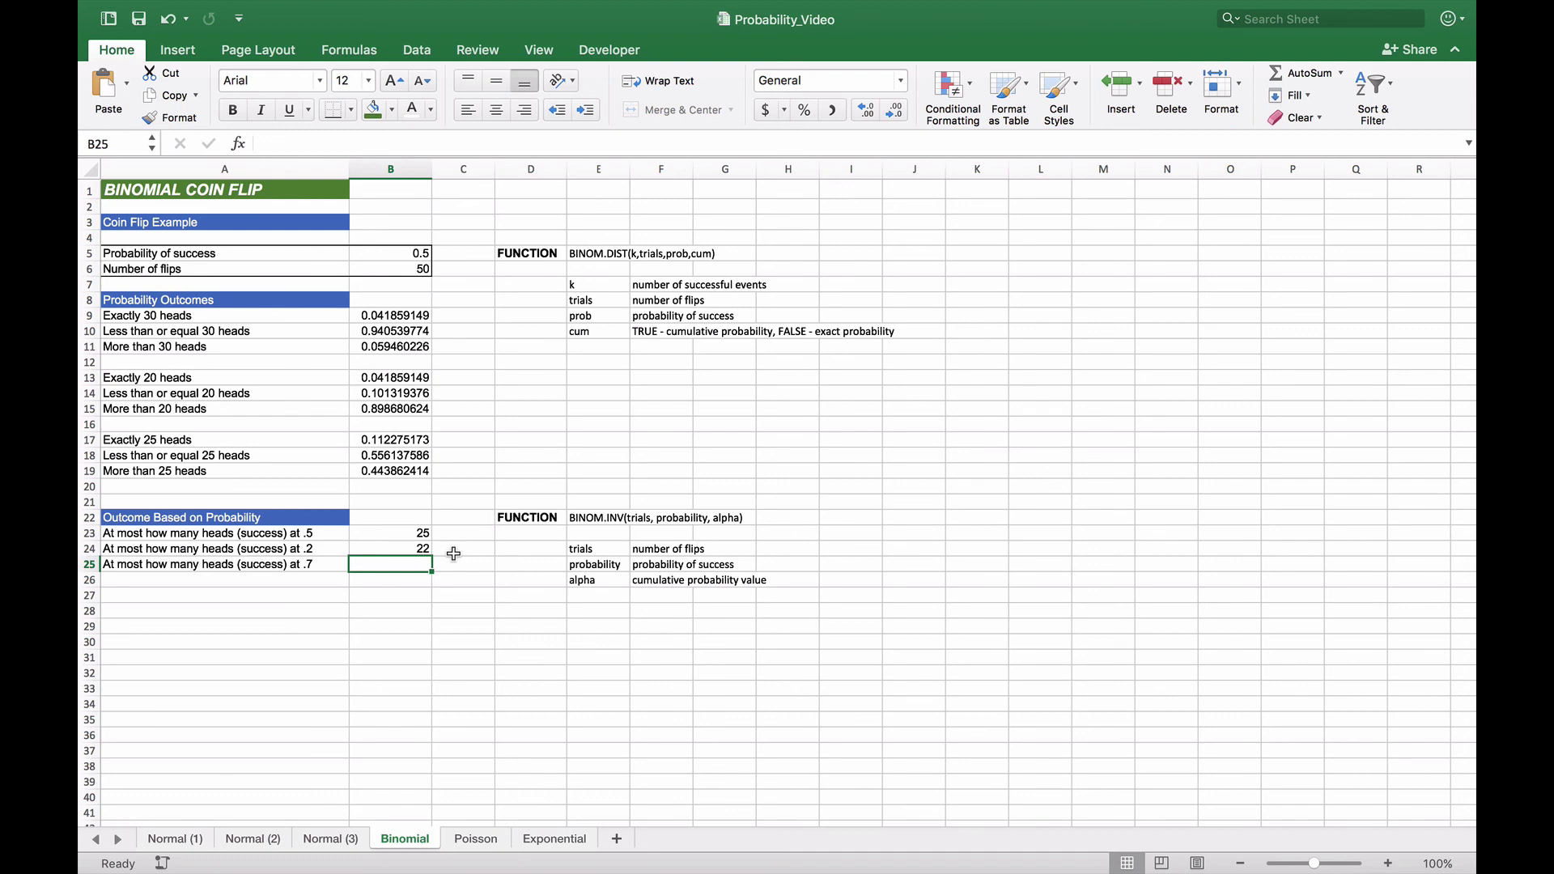
Calculate the maximum number of heads at cumulative probability .7 in B25 with =BINOM.INV(B6,B5,.7).
text(=binom)
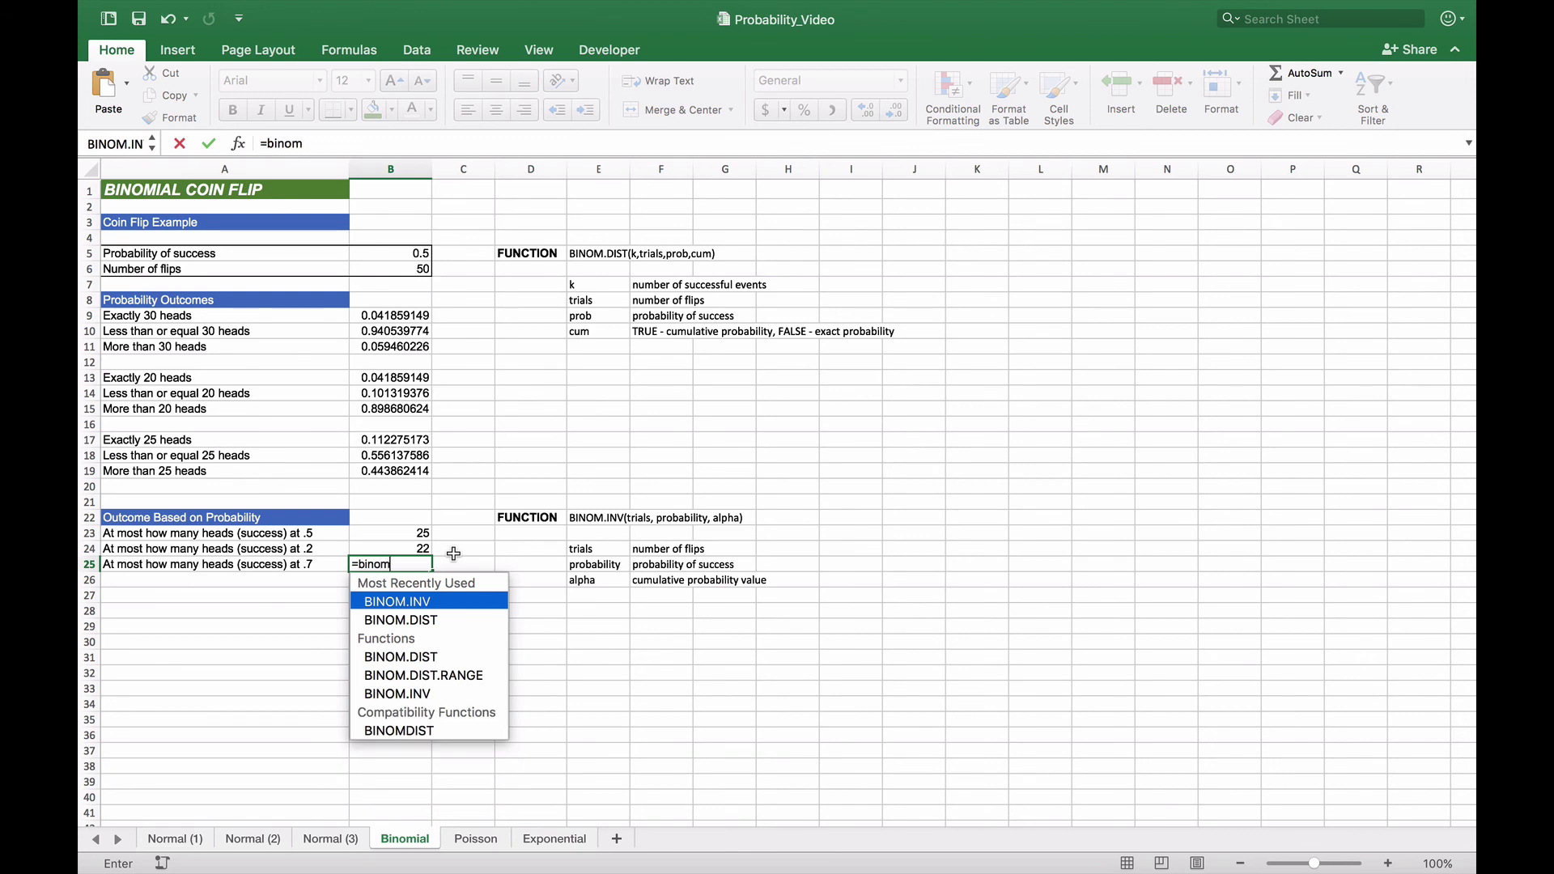
key(Tab)
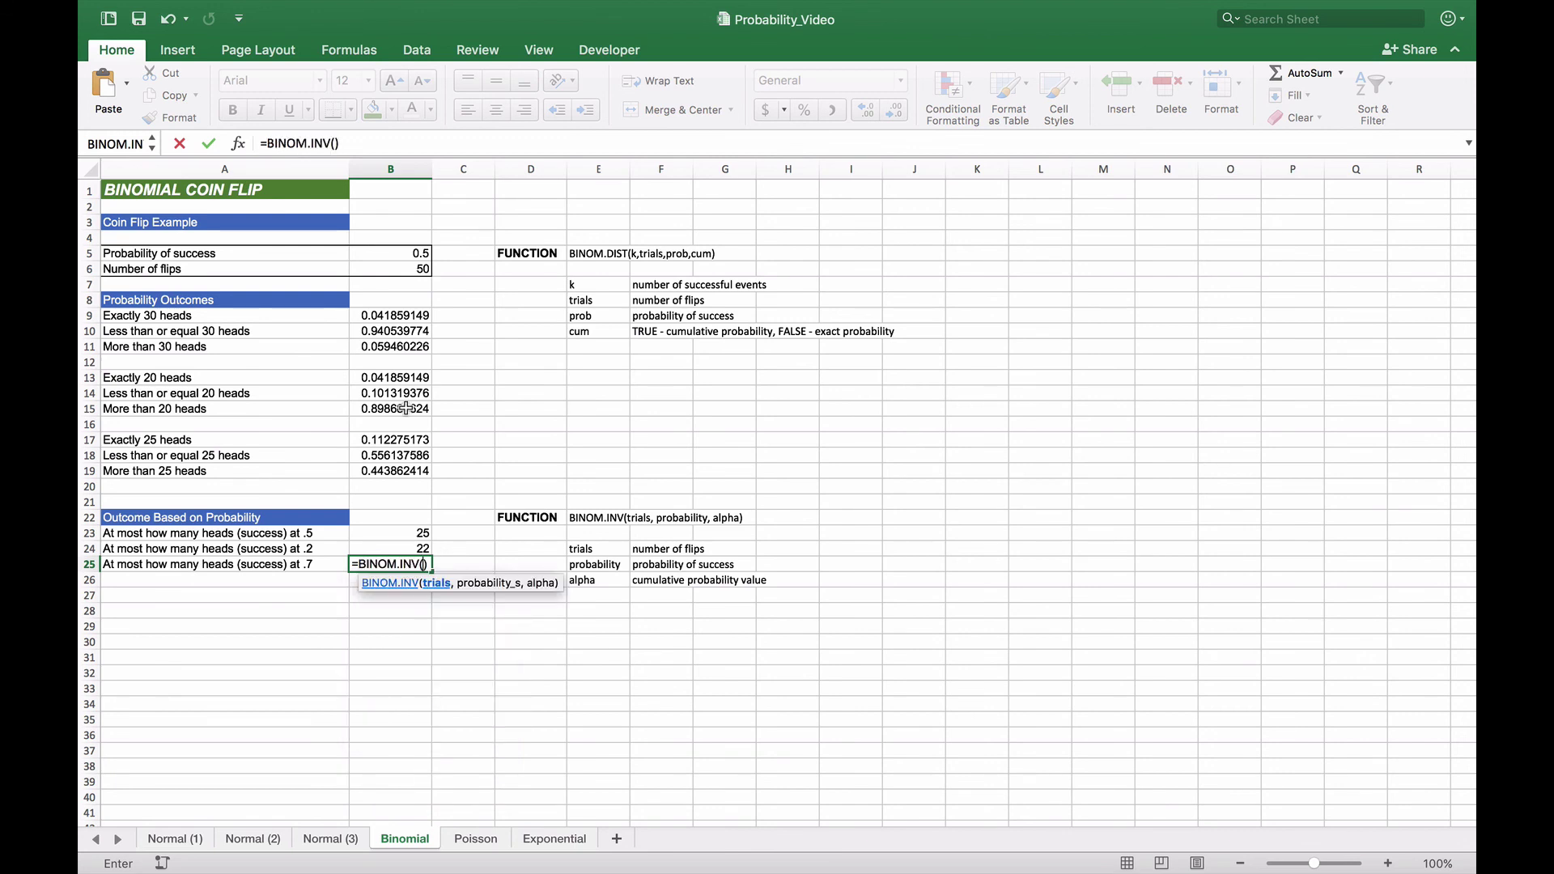
click(414, 269)
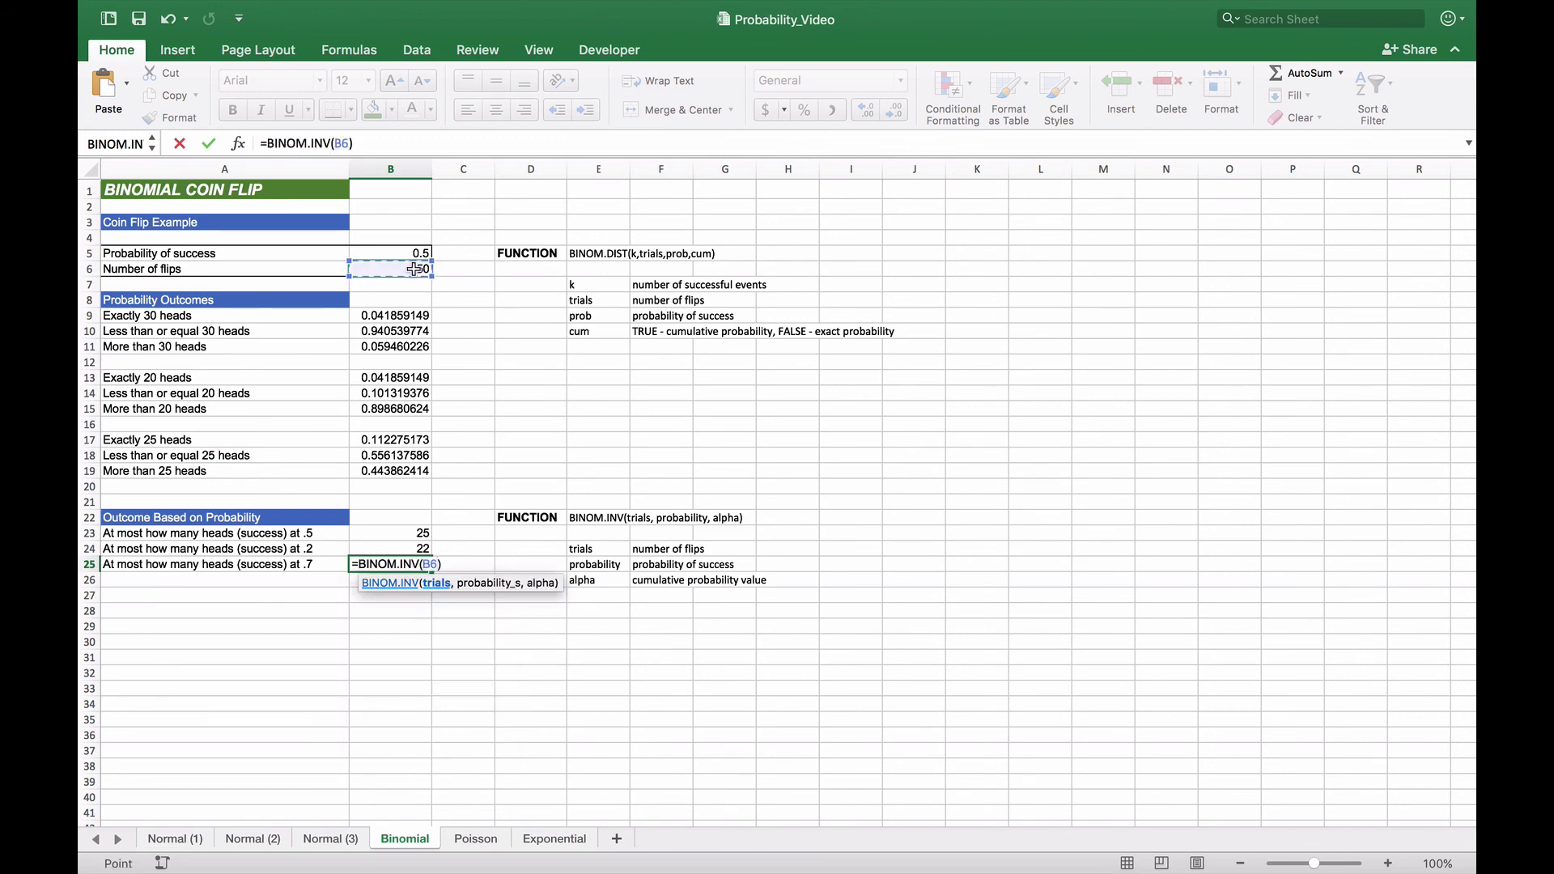
text(,)
click(419, 253)
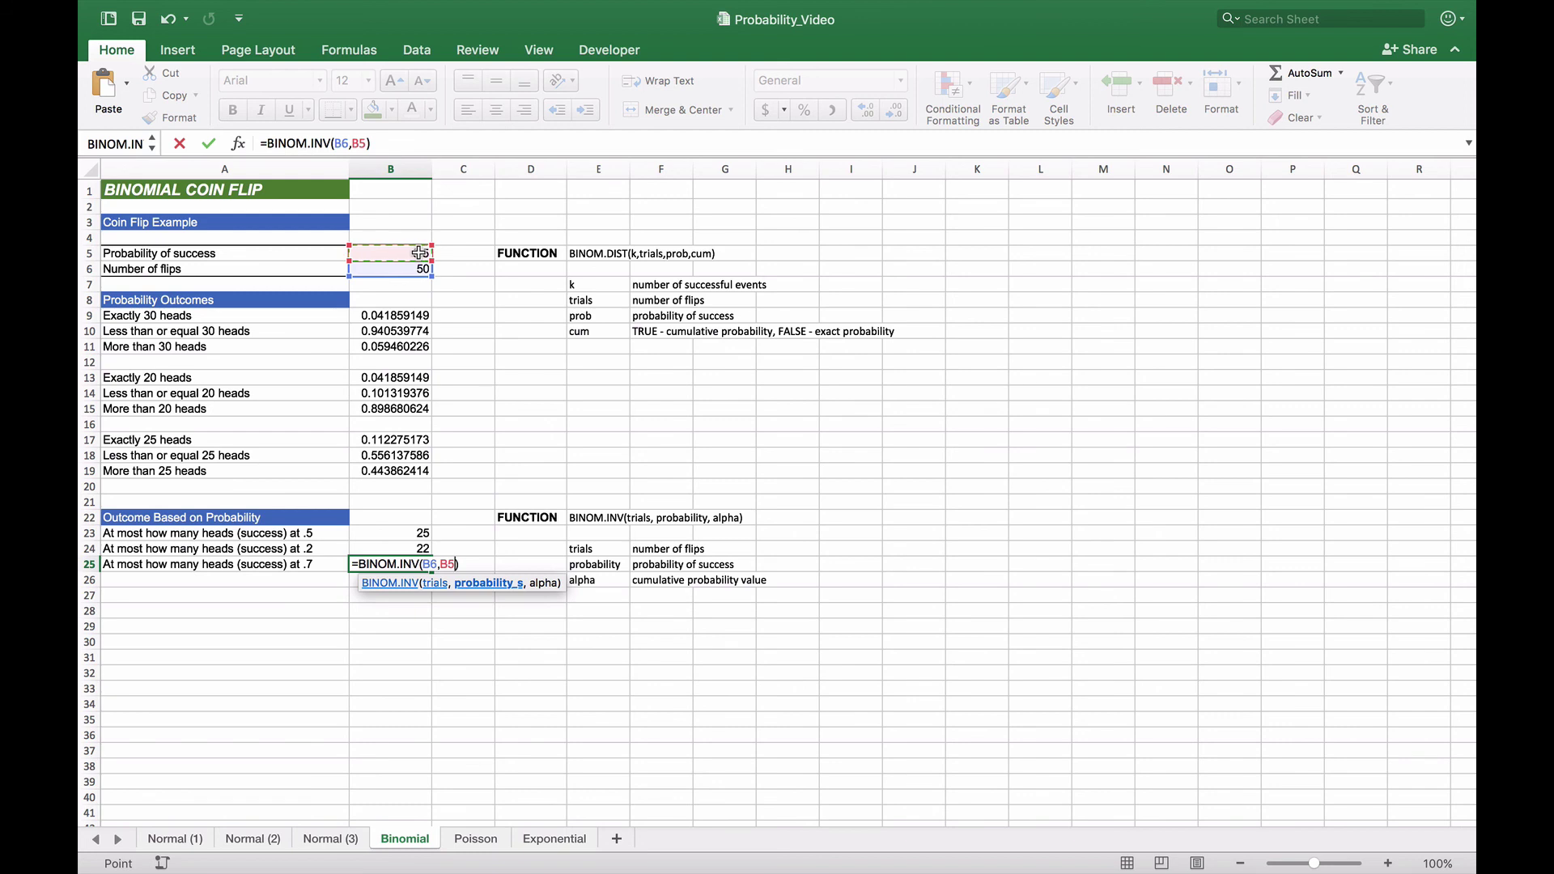
text(,.7)
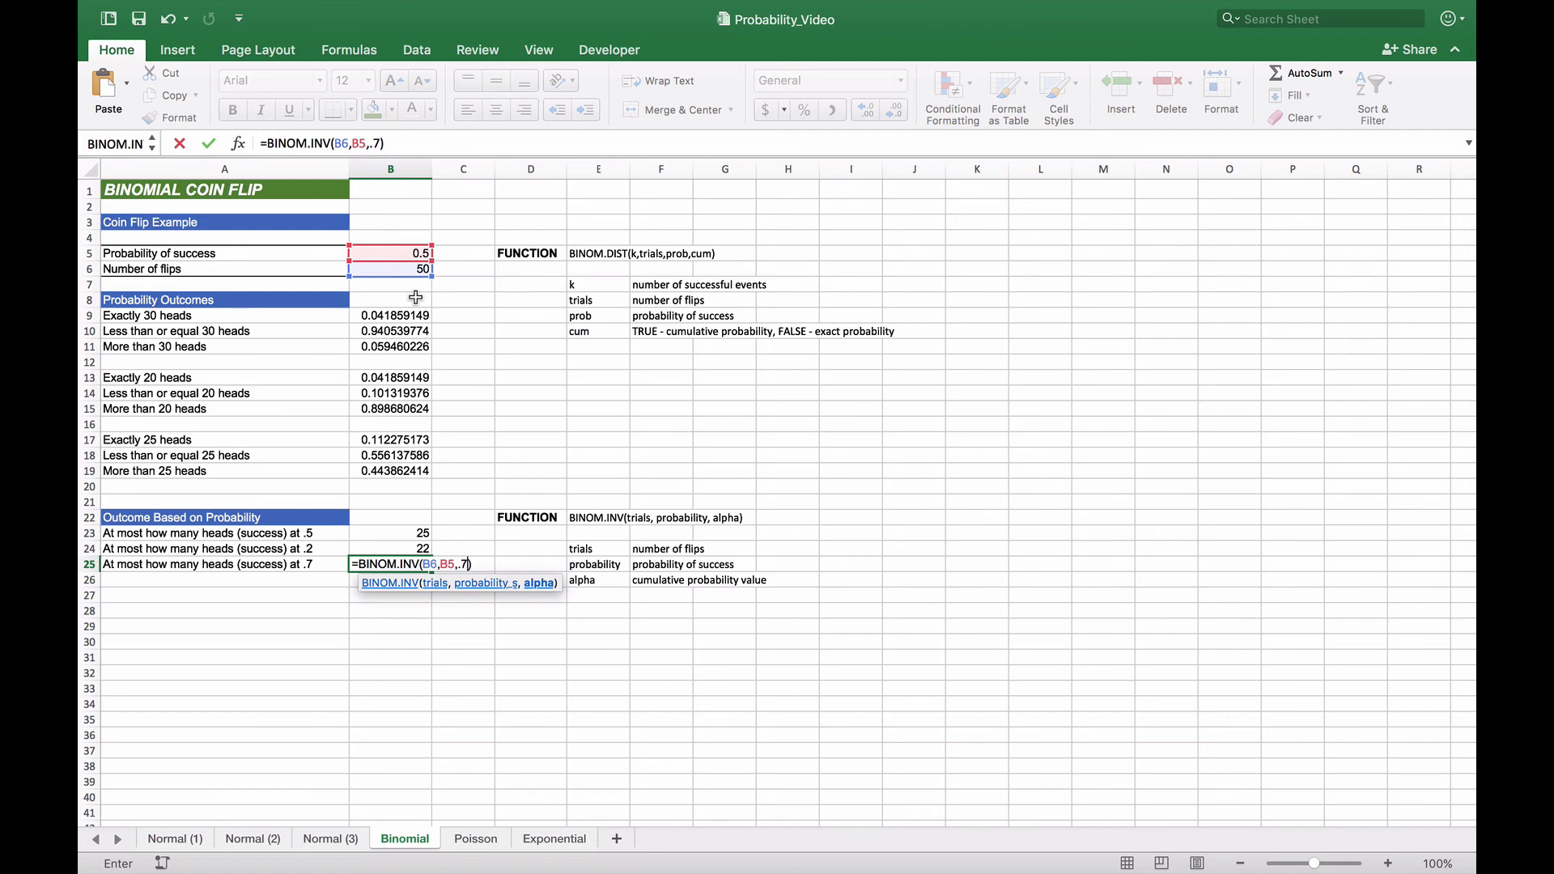
text())
key(Return)
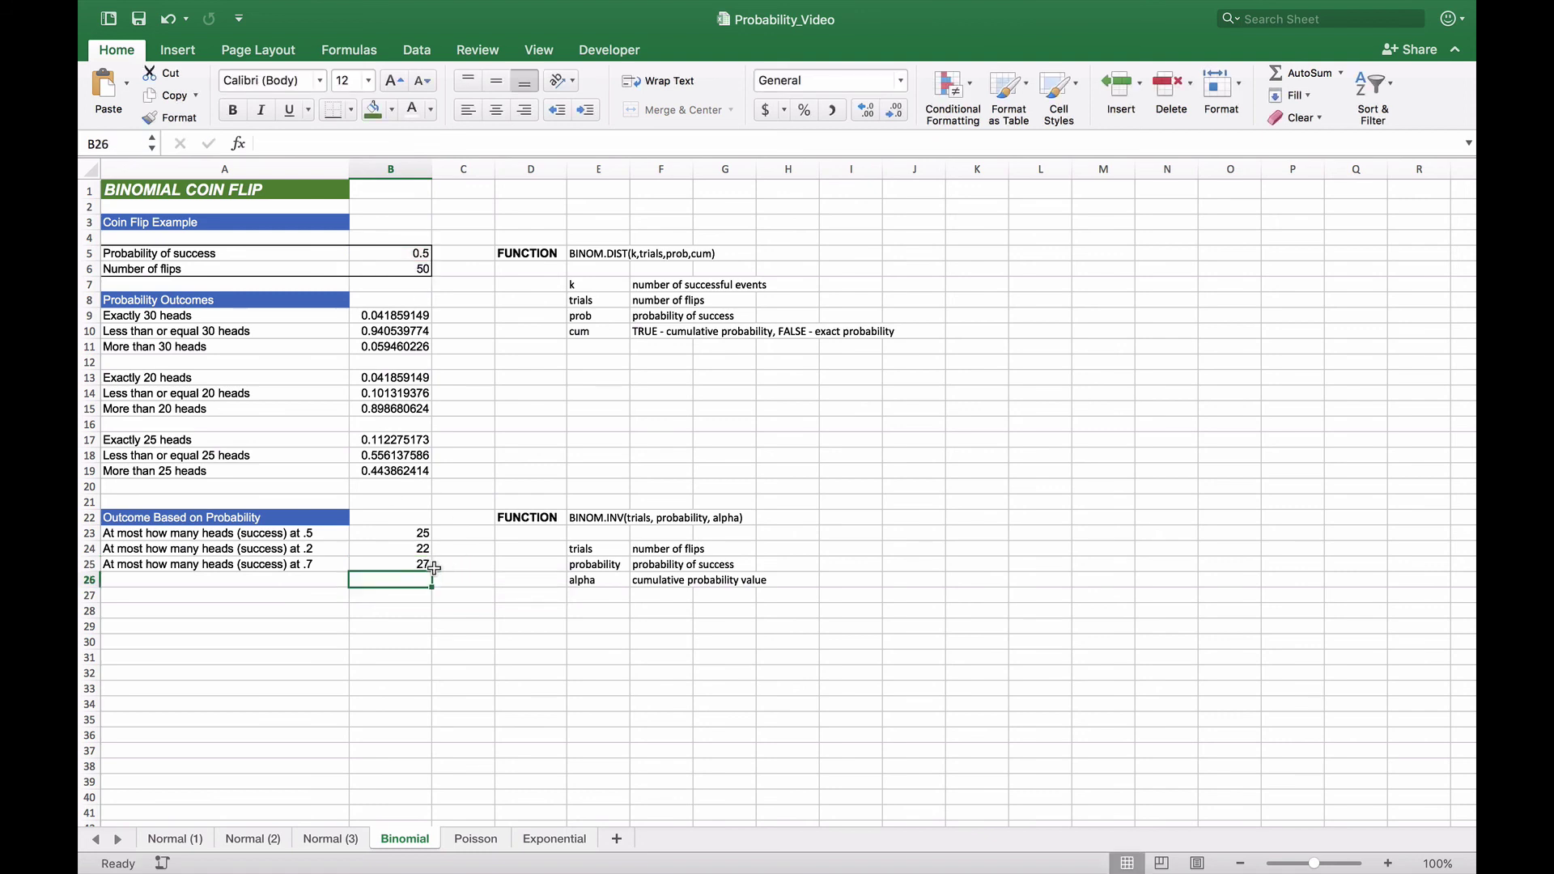